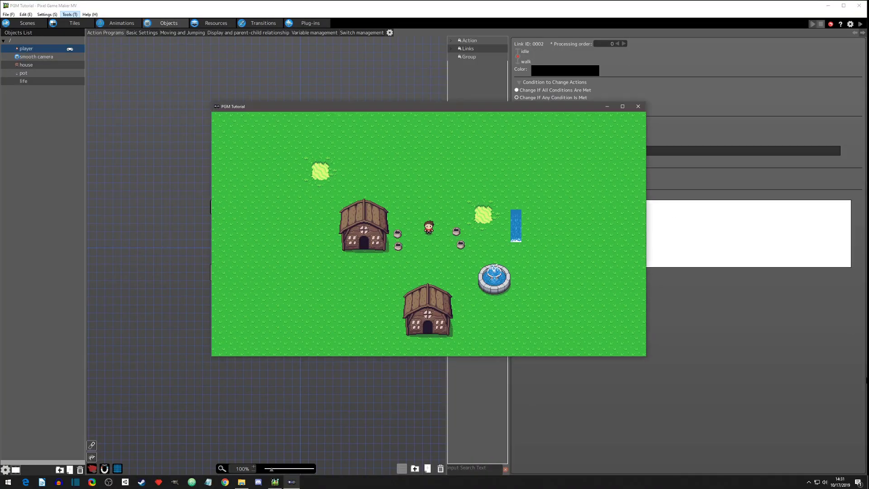
Playtest breaking the upper pot of each pair, beside the yellow patch and beside the house, and collect the dropped items
key(Up)
key(Right)
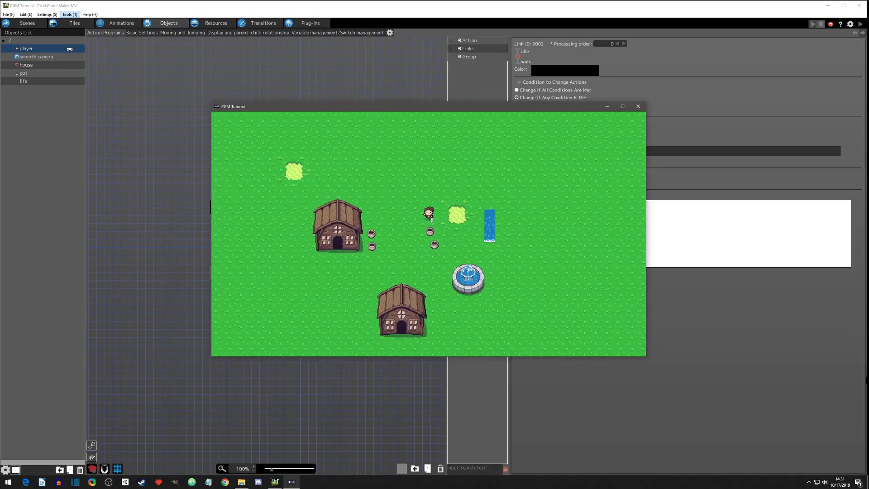
key(Right)
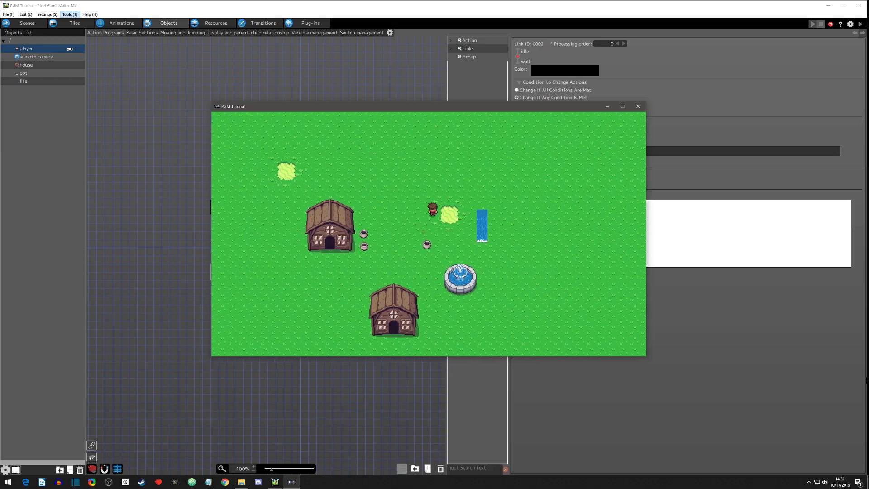
key(Left)
key(Down)
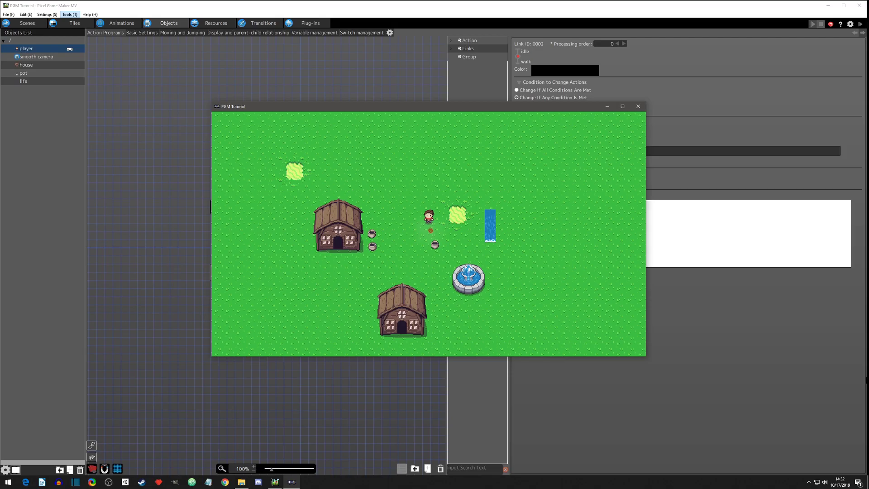
key(Down)
key(Left)
key(Up)
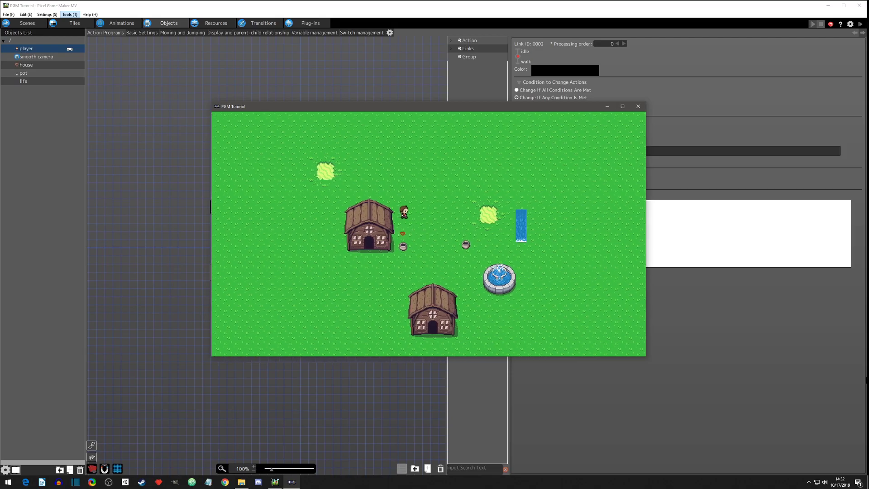
key(Down)
key(Right)
key(Left)
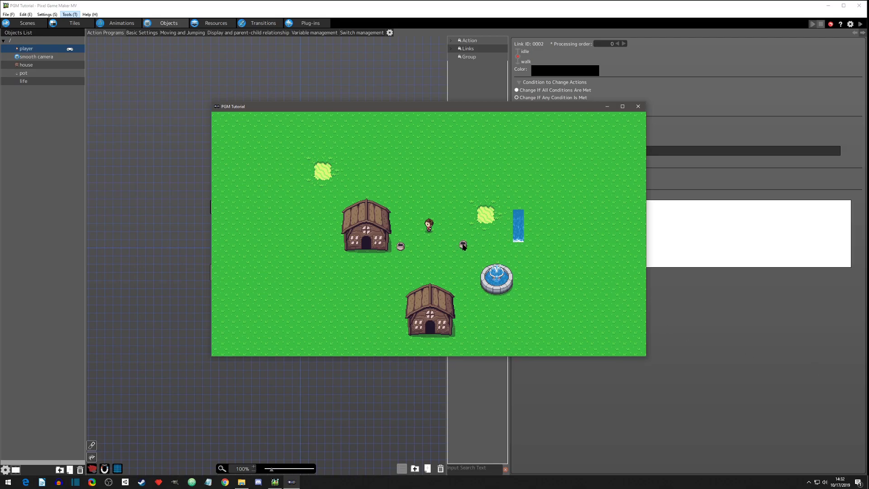
Walk the player between the two houses, around the fountain and back to test movement and the camera following
key(Down)
key(Down)
key(Left)
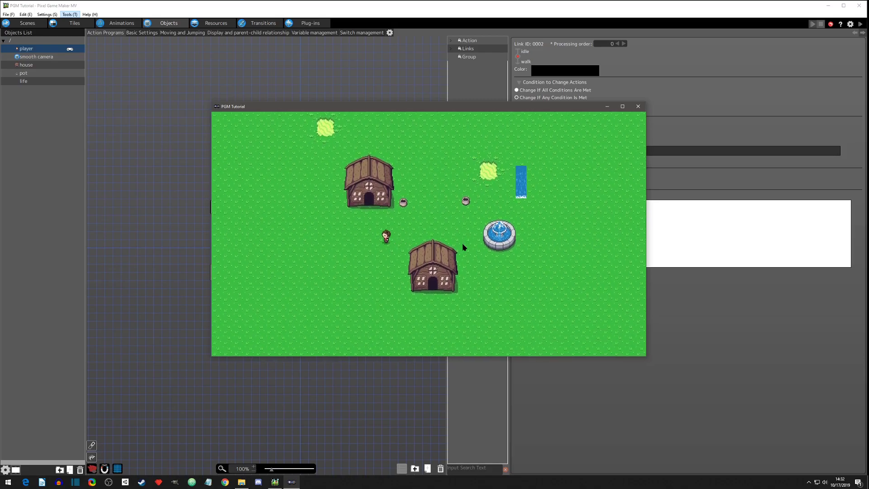
key(Left)
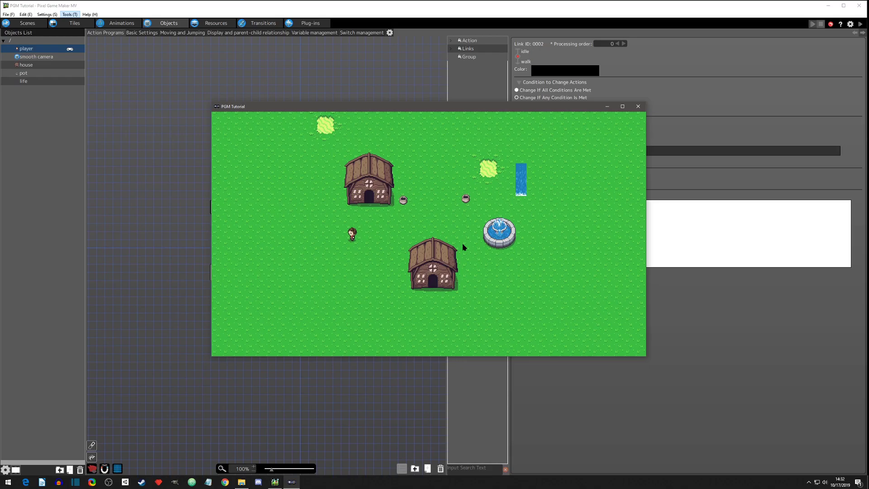
key(Left)
key(Up)
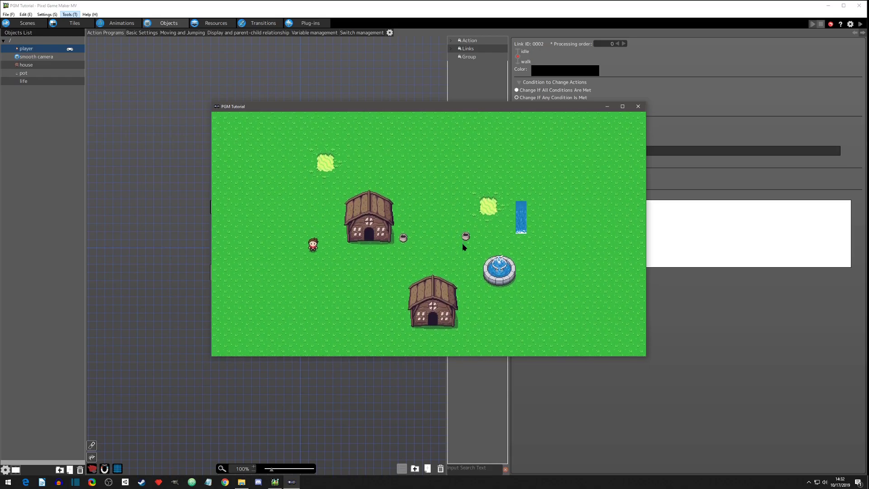
key(Down)
key(Right)
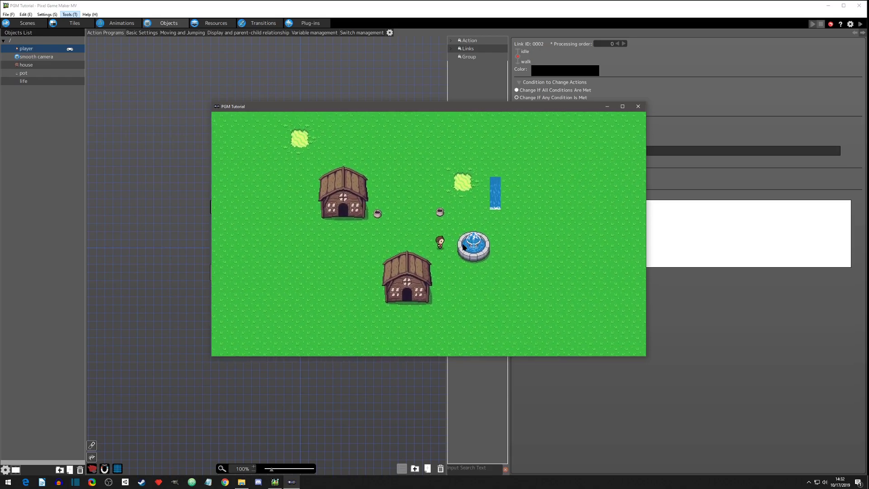
key(Down)
key(Right)
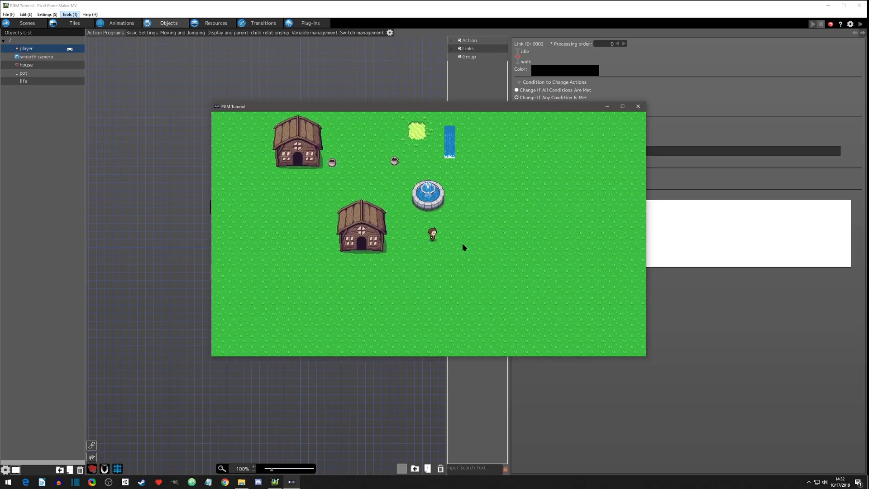
key(Left)
key(Up)
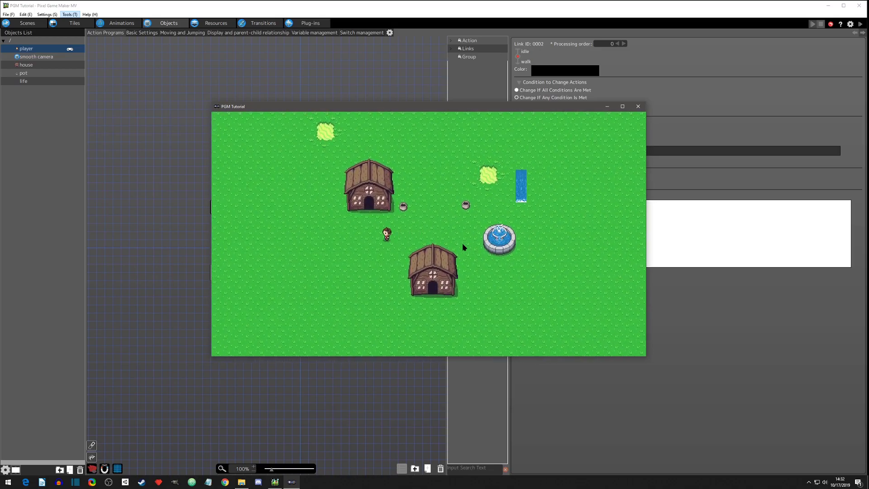
key(Left)
key(Down)
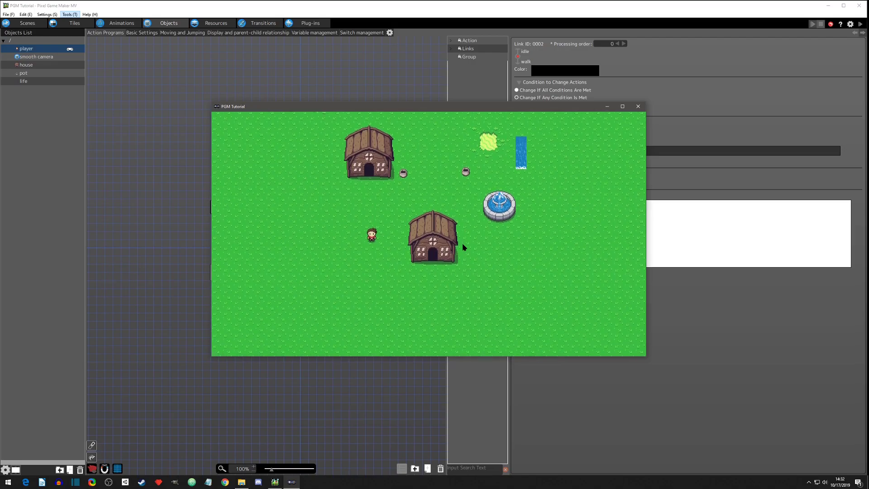
key(Right)
key(Left)
key(Right)
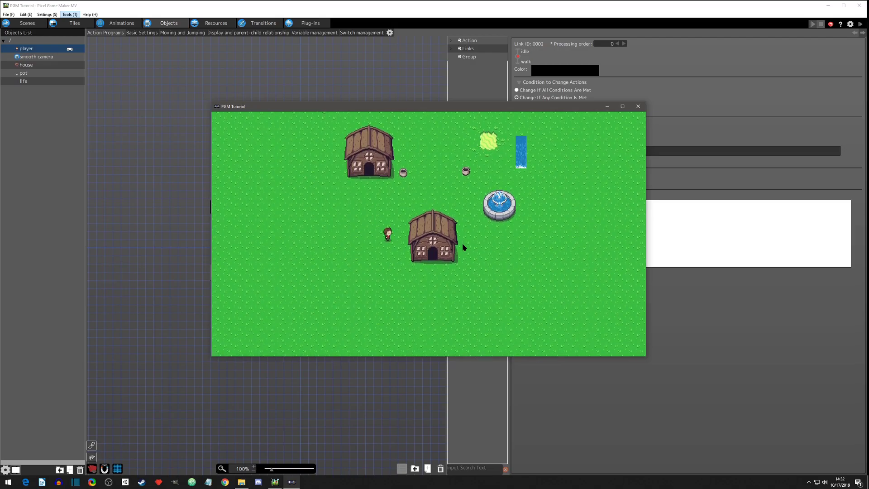
key(Left)
key(Right)
key(Up)
key(Left)
key(Right)
key(Up)
key(Left)
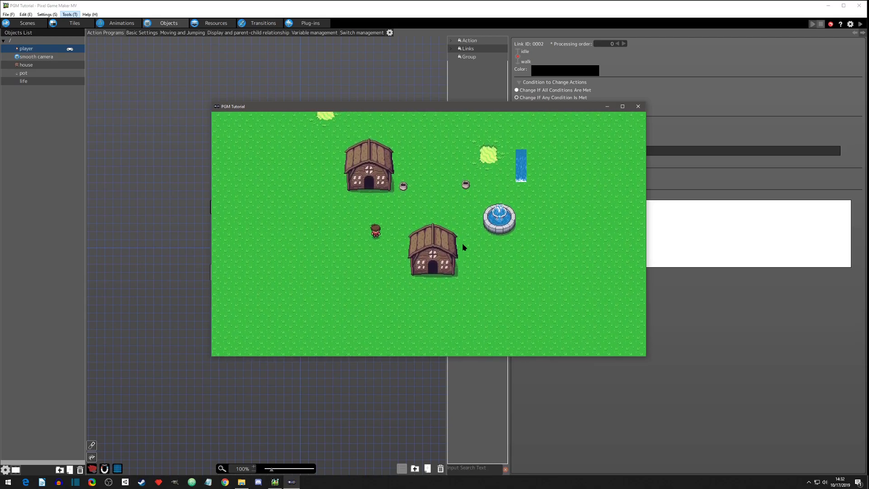
Walk the player up to the upper house and test its collision along the front wall and doorway
key(Up)
key(Up)
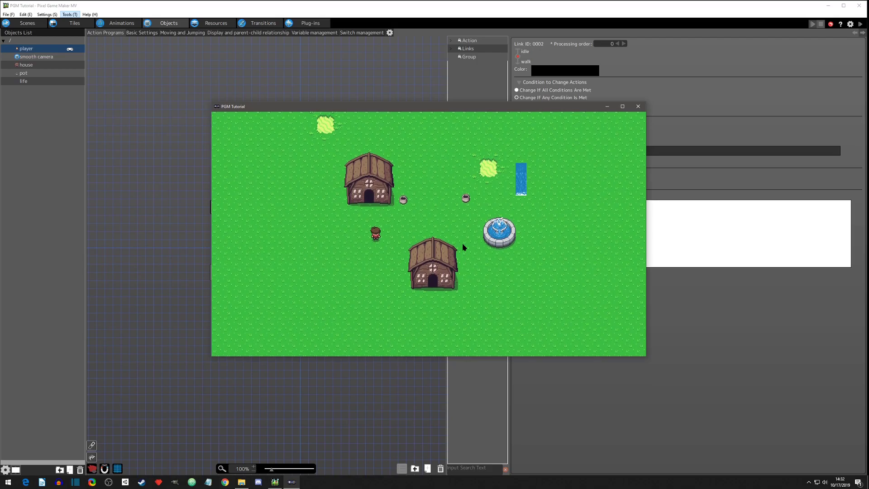
key(Up)
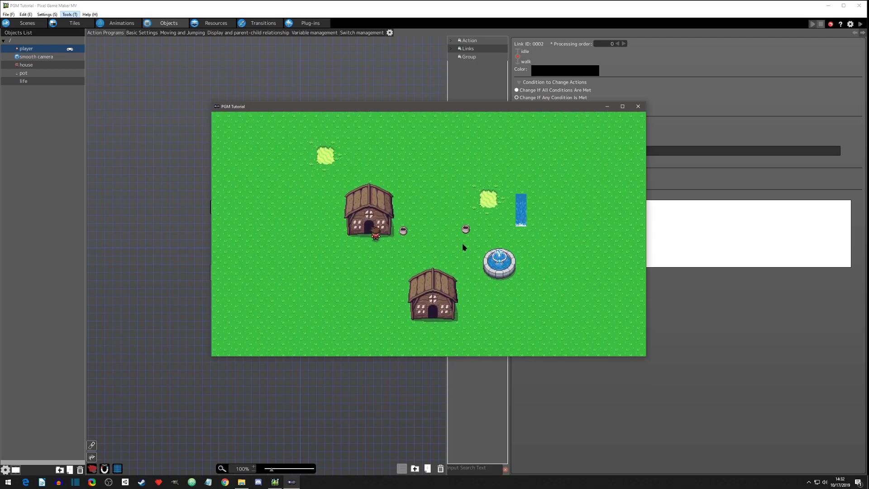
key(Left)
key(Left)
key(Up)
key(Right)
key(Down)
key(Right)
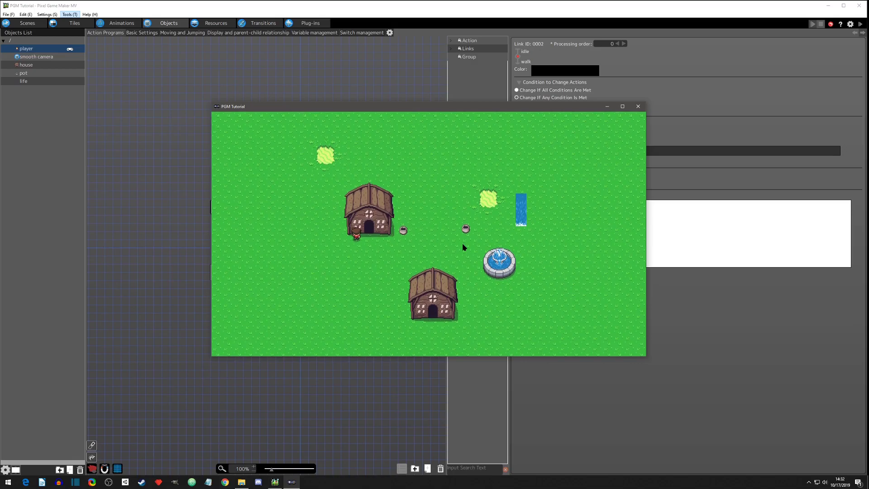
key(Right)
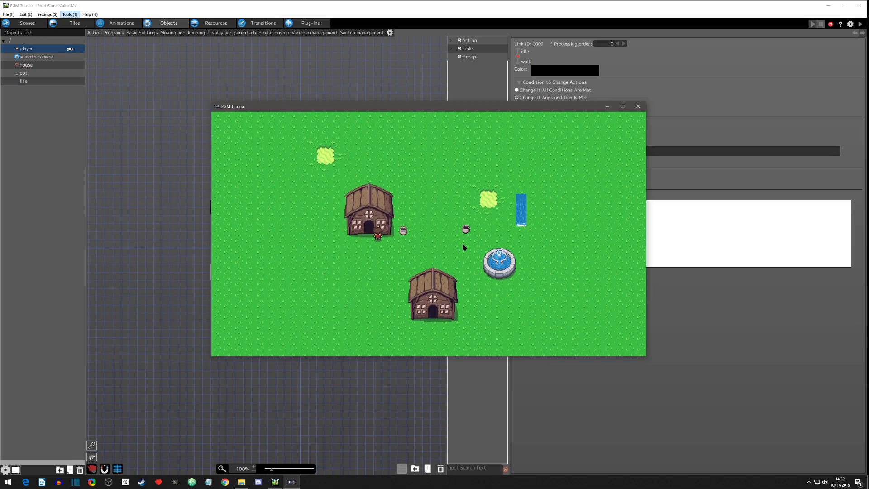
key(Left)
key(Right)
key(Up)
Walk the player below the lower house and around the fountain, returning to the front of the upper house
key(Down)
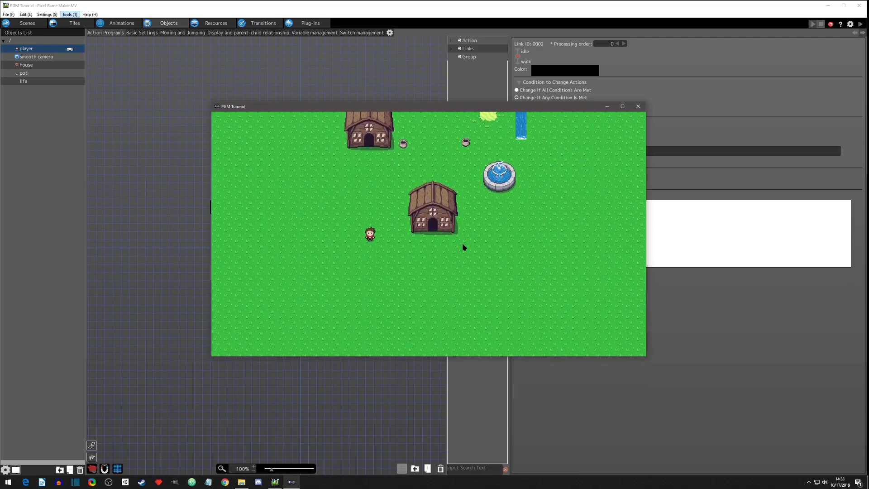
key(Right)
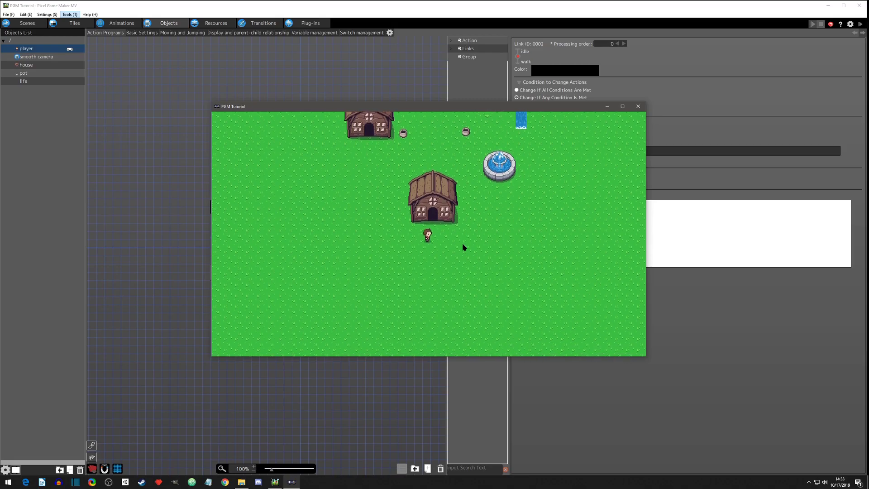
key(Up)
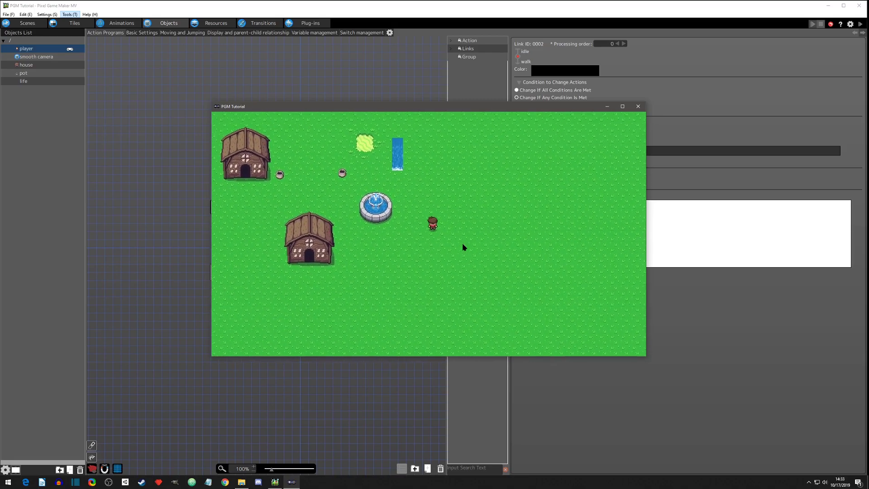
key(Left)
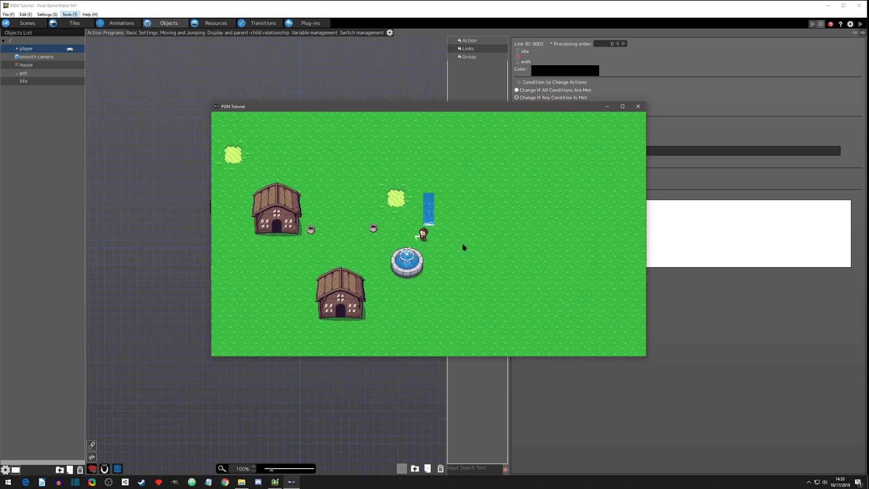
key(Down)
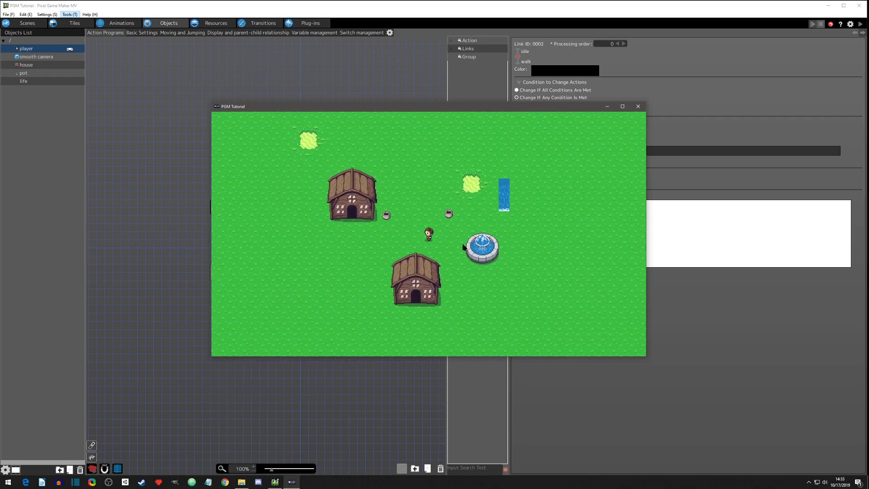
key(Left)
key(Right)
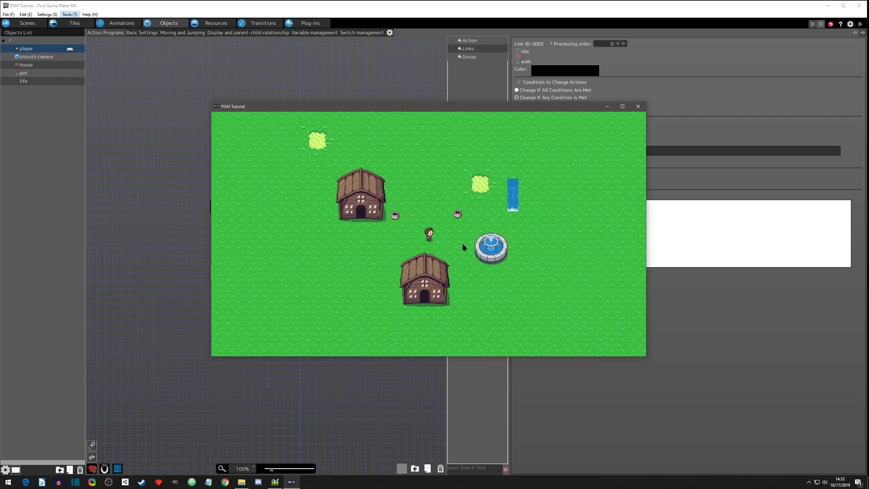
key(Down)
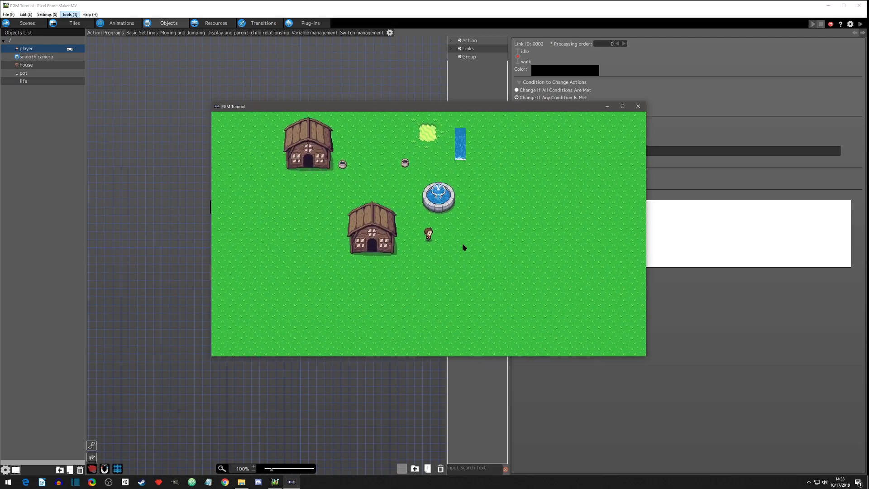
key(Right)
key(Up)
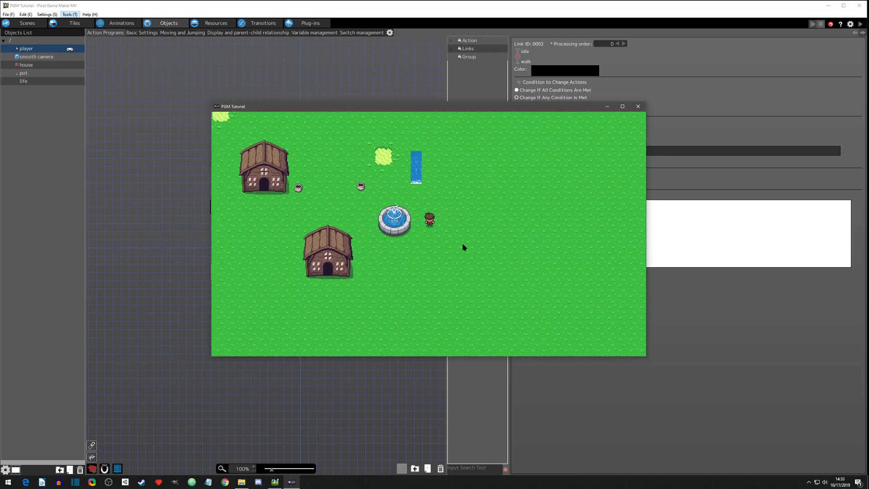
key(Down)
key(Left)
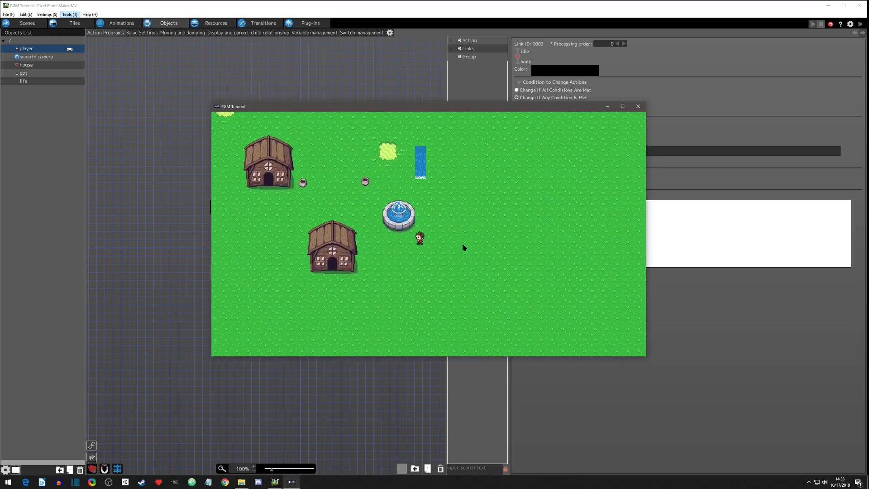
key(Up)
key(Left)
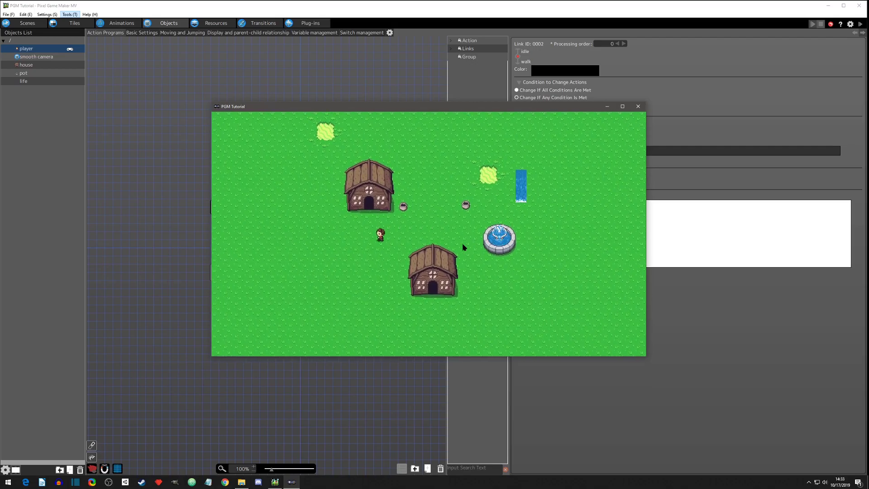
Loop the player around the lower house, over the yellow patch near the waterfall and past the fountain's far side
key(Down)
key(Right)
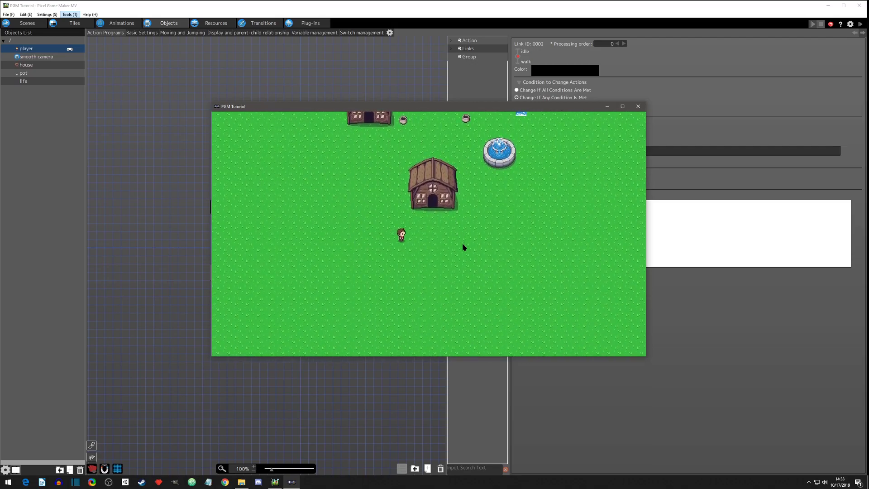
key(Right)
key(Up)
key(Left)
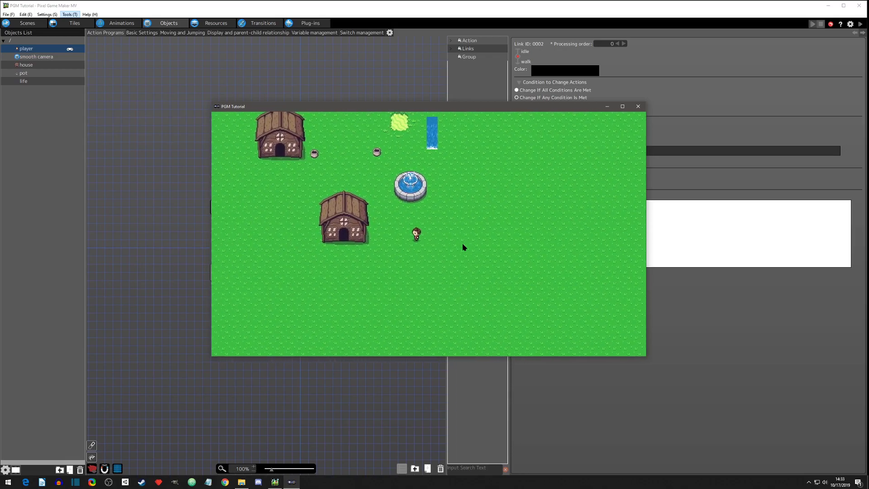
key(Up)
key(Up)
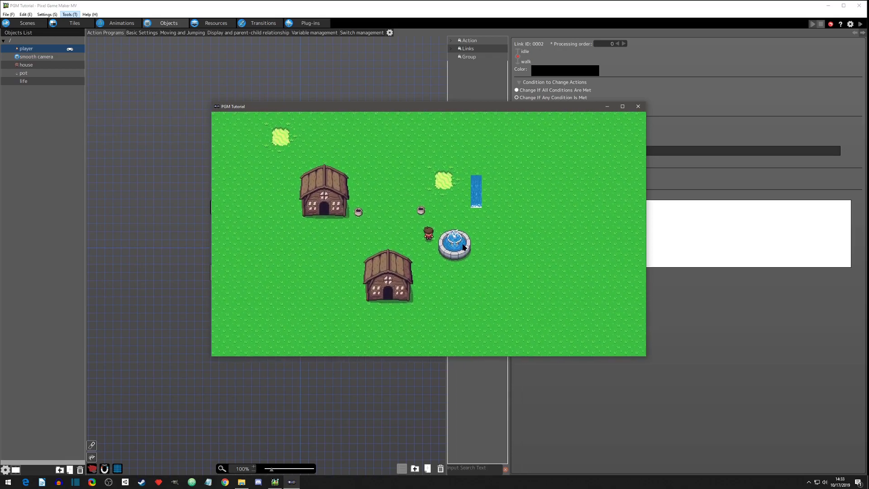
key(Left)
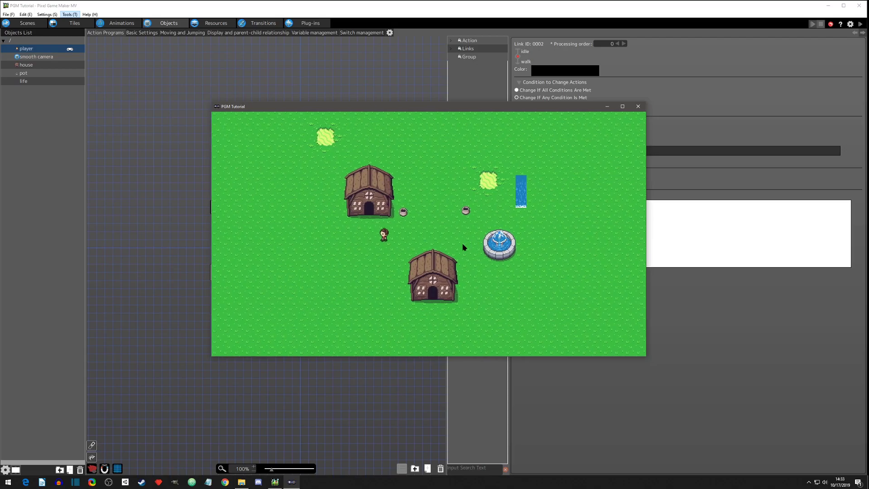
key(Up)
key(Right)
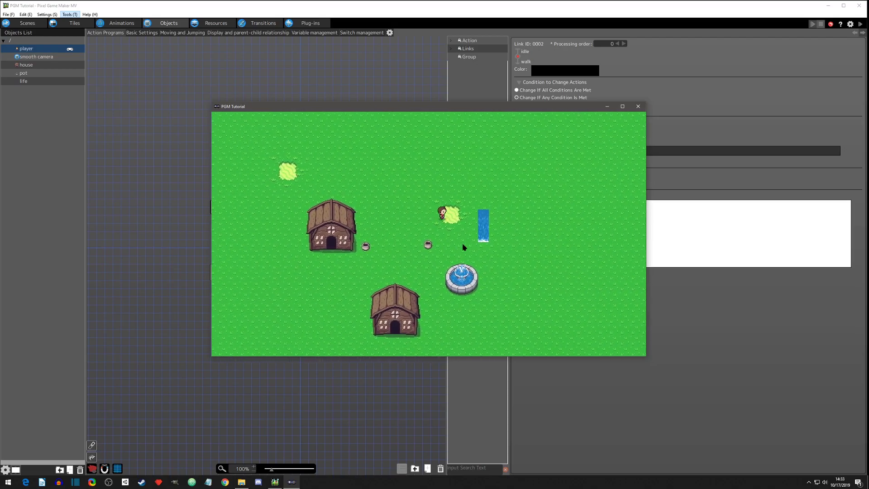
key(Down)
key(Right)
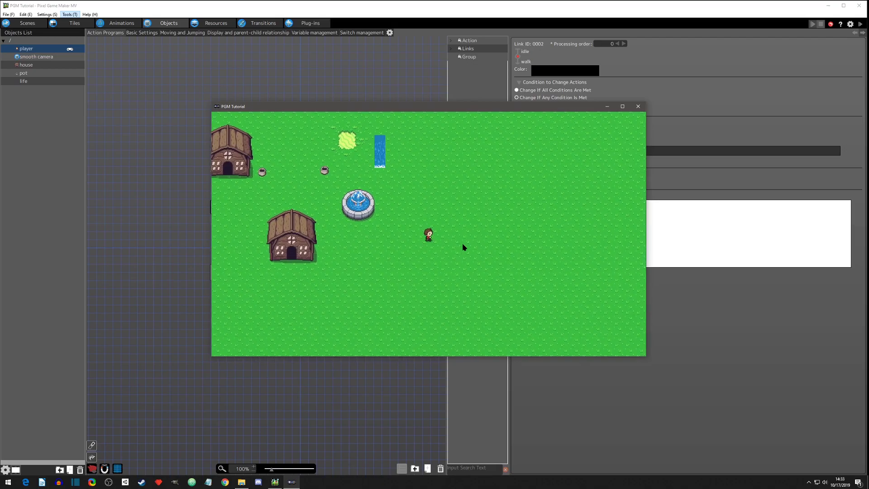
key(Left)
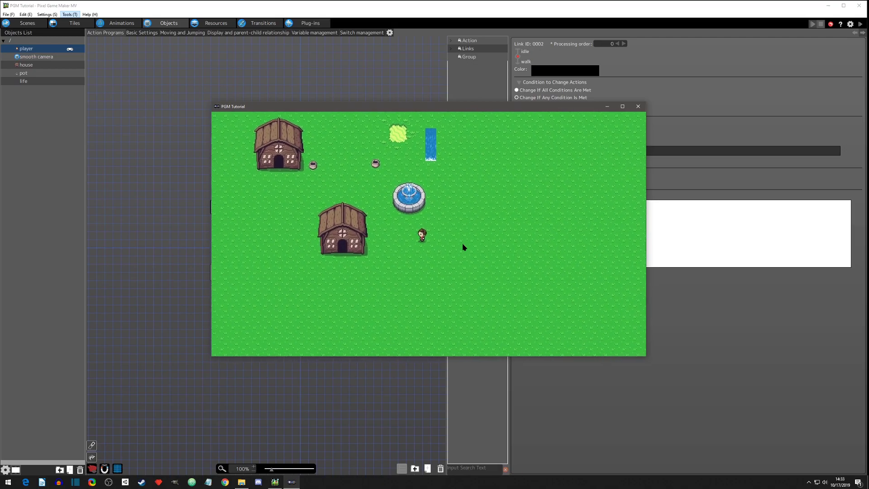
Walk the player past the fountain to the spot between the two pots, and end the test play
key(Down)
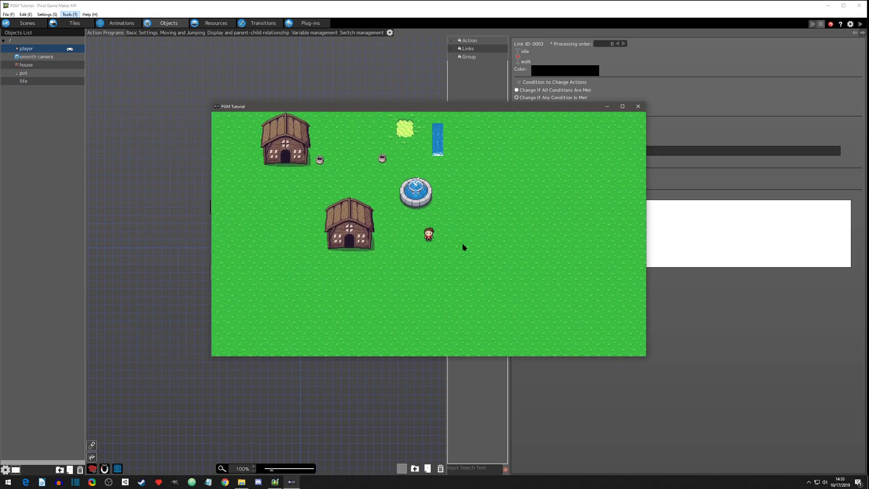
key(Right)
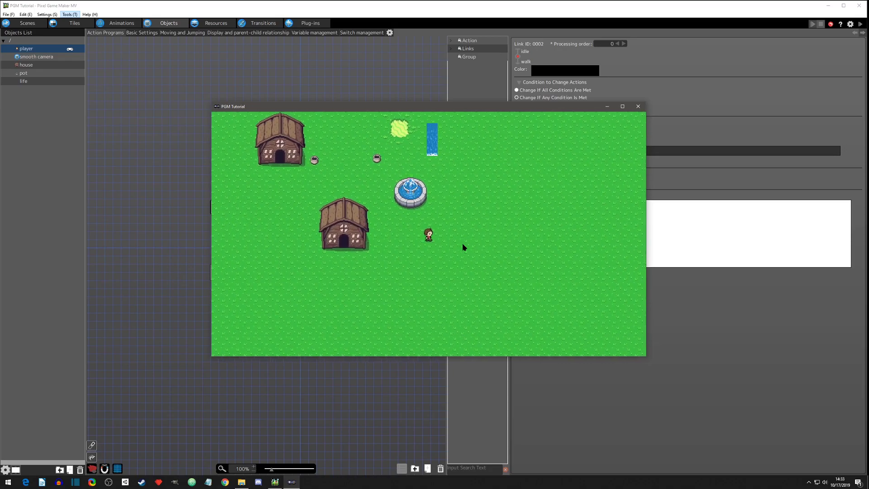
key(Up)
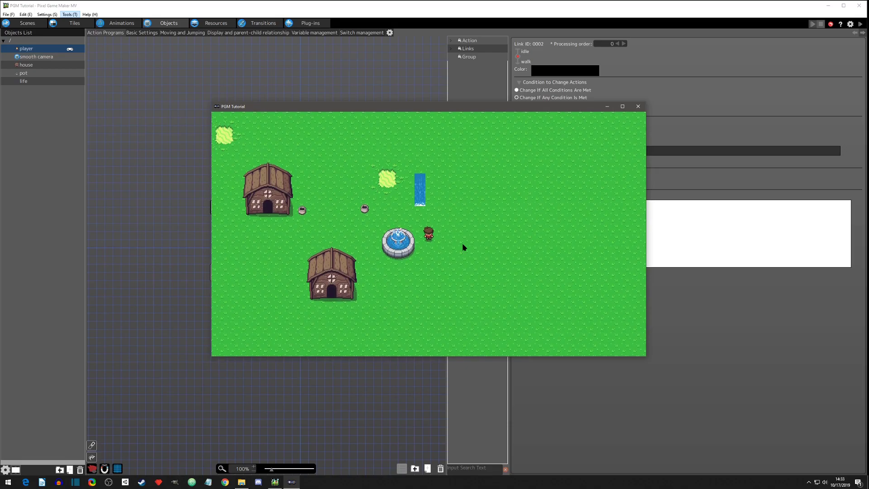
key(Left)
key(Up)
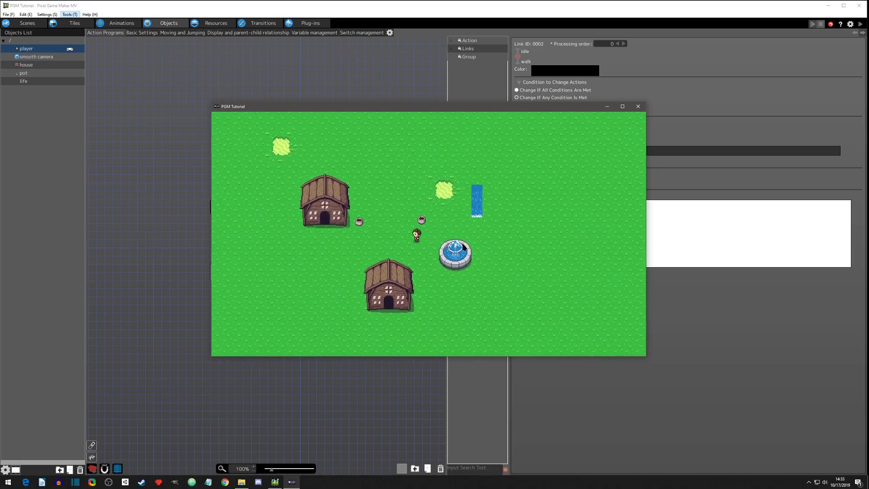
key(Down)
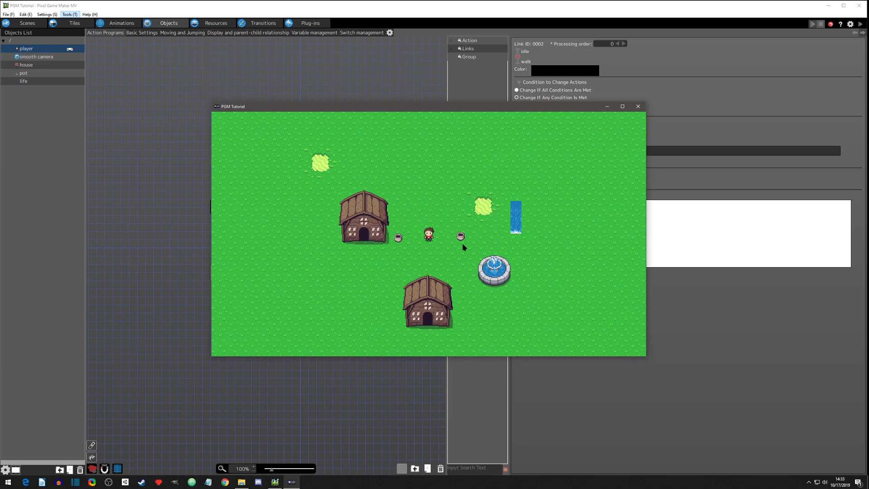
click(638, 106)
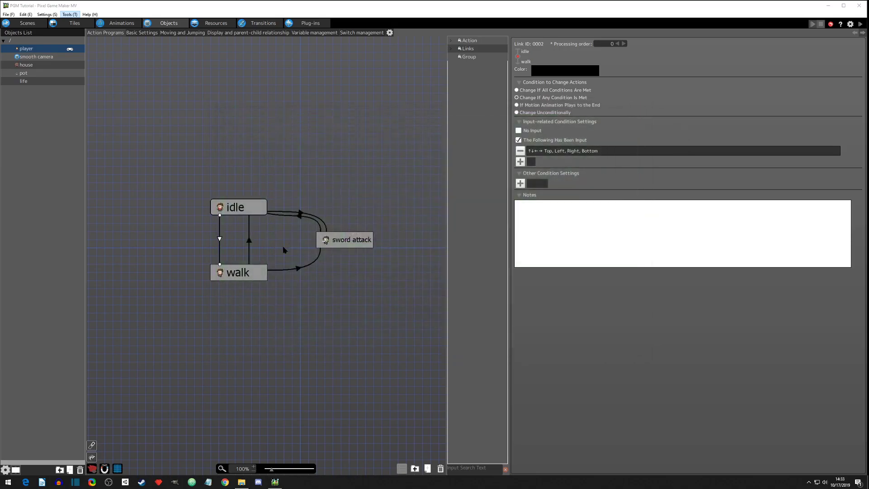
Examine the player's walk-to-idle link, its movement settings, and the X Direction Speed and Y Direction Speed variables
click(249, 240)
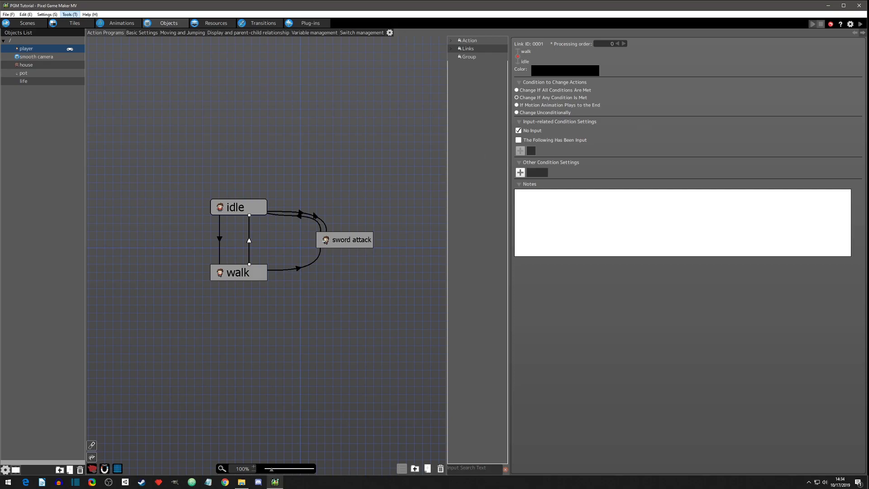
click(277, 229)
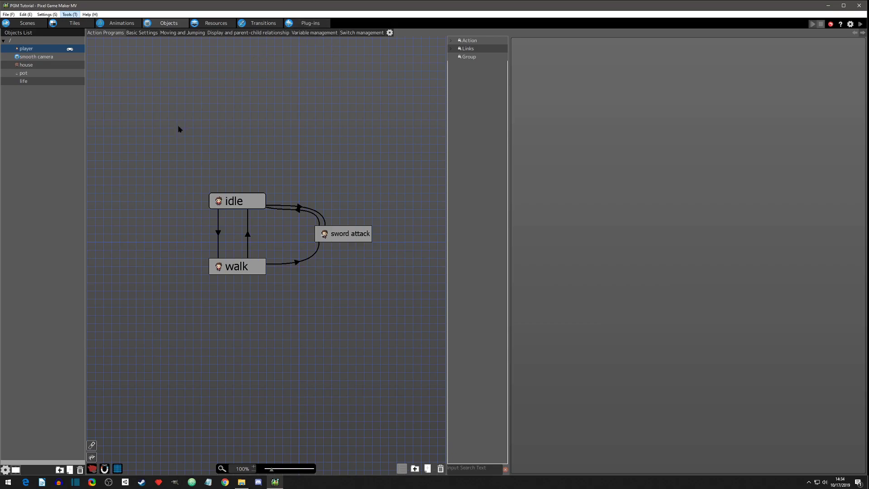
click(178, 33)
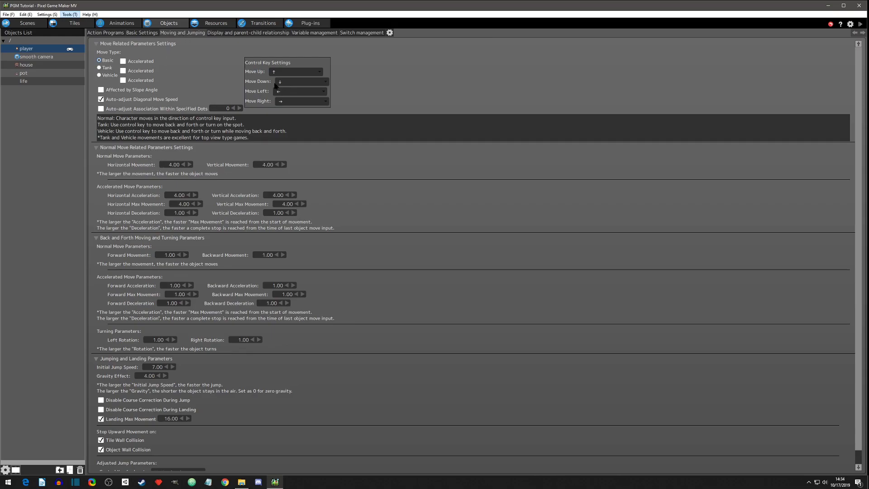
click(305, 34)
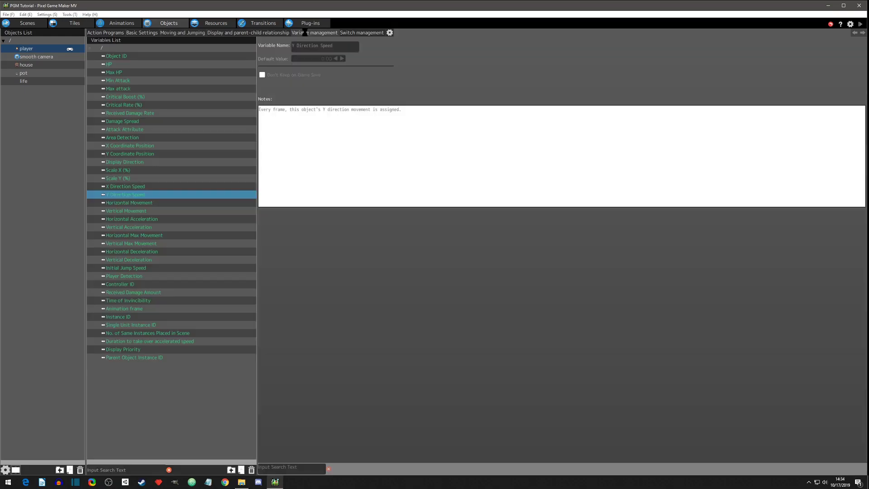
click(114, 187)
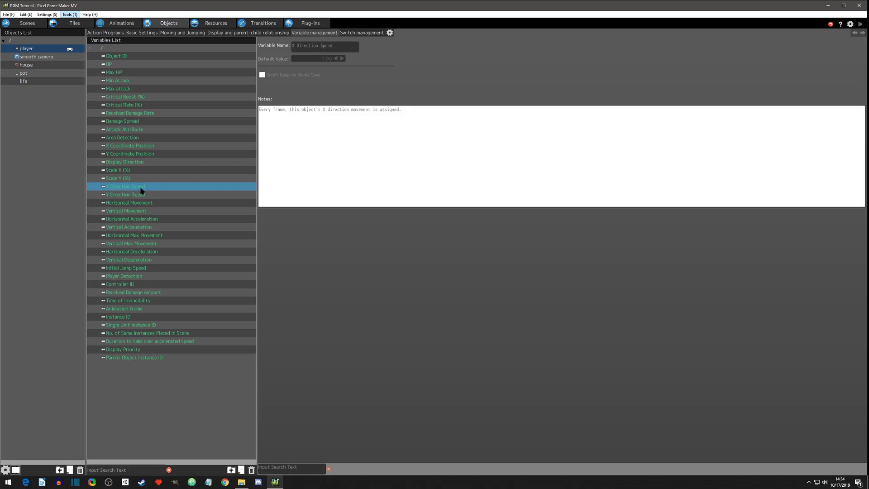
click(119, 194)
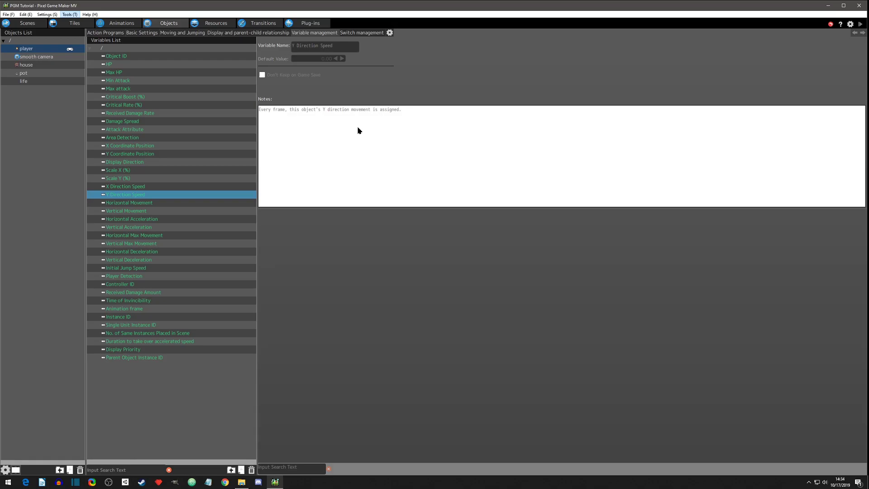
Duplicate the player's idle action, place the copy beside the idle and walk links, and rename it "walk check"
click(26, 15)
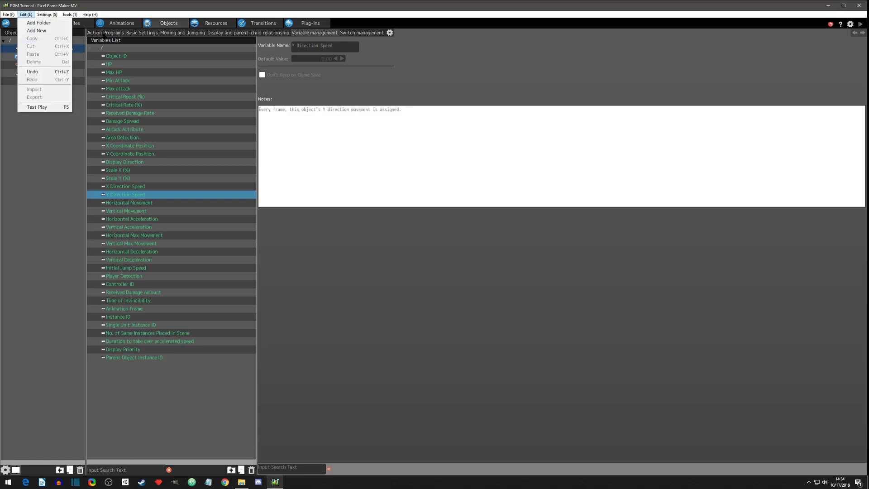
click(104, 33)
right_click(182, 236)
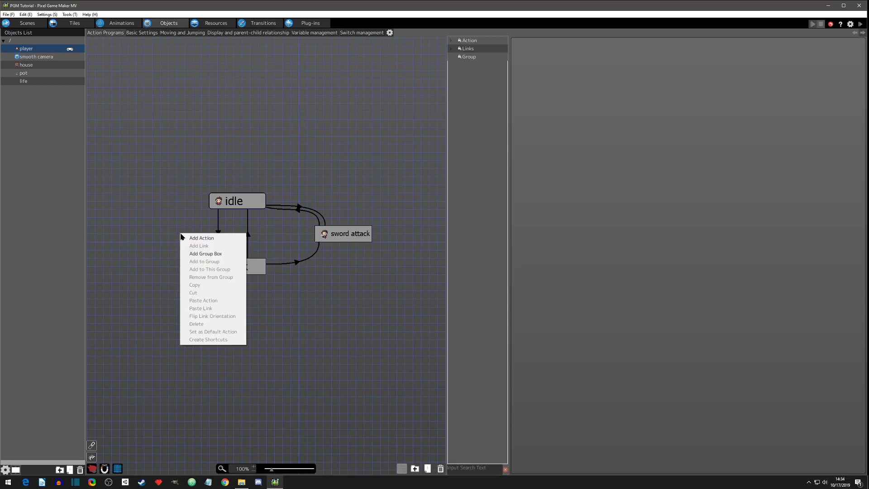
click(225, 200)
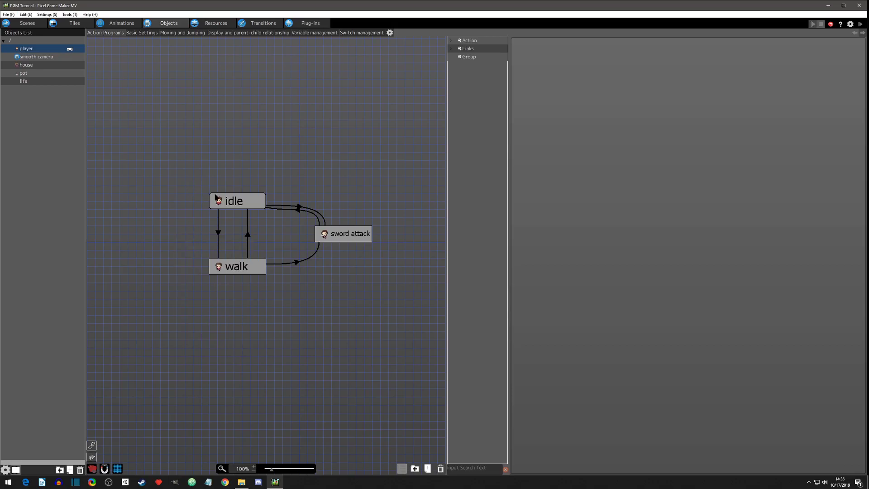
click(240, 202)
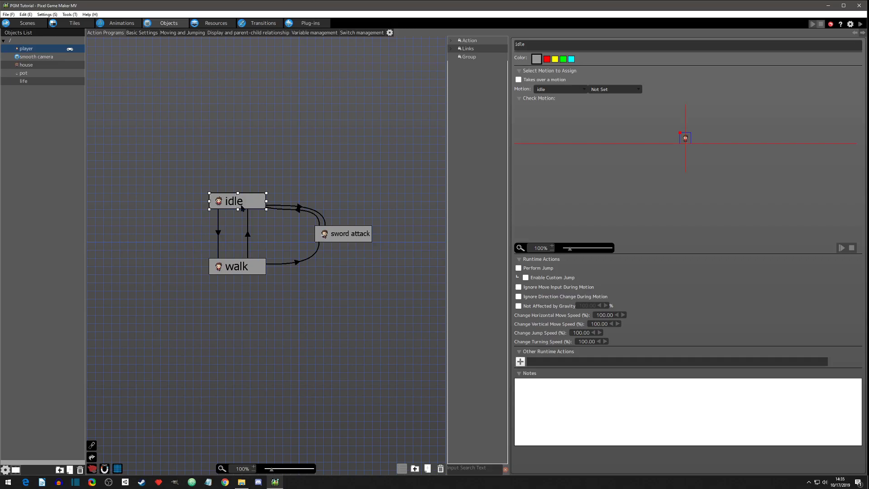
click(183, 232)
key(ctrl+v)
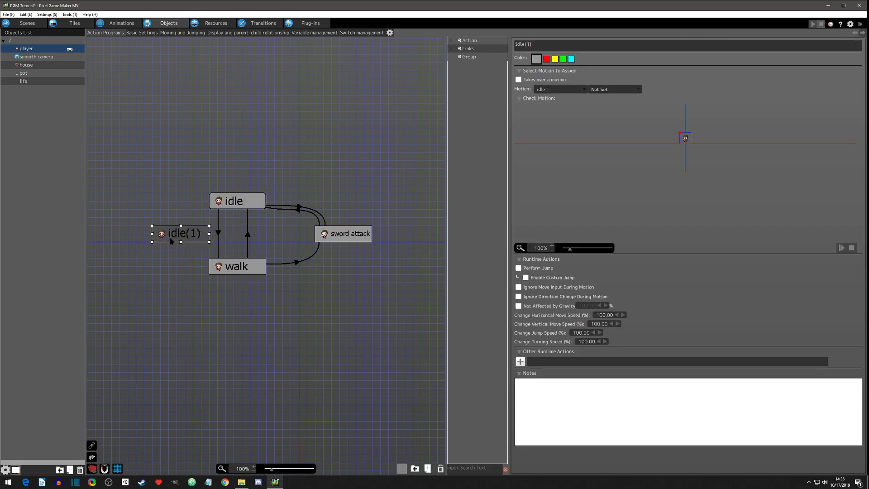
drag(171, 241, 163, 243)
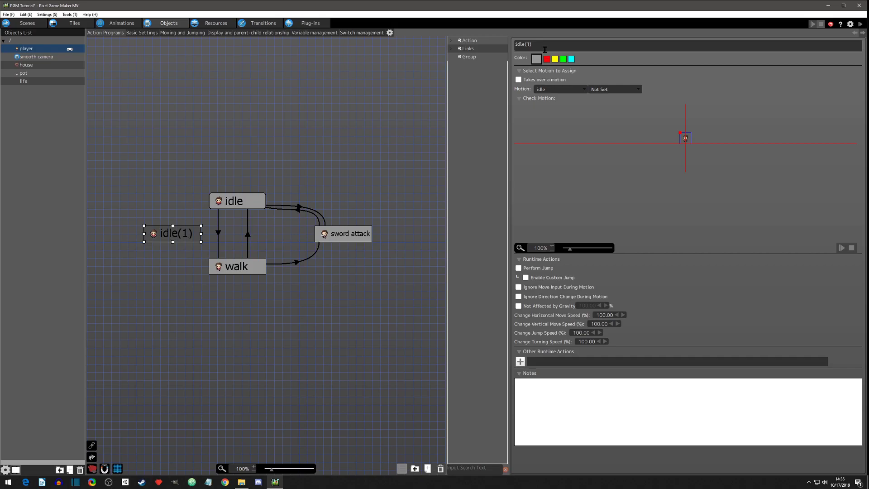
key(Tab)
text(walk check)
Replace the idle-to-walk link with a link from idle to walk check
click(219, 235)
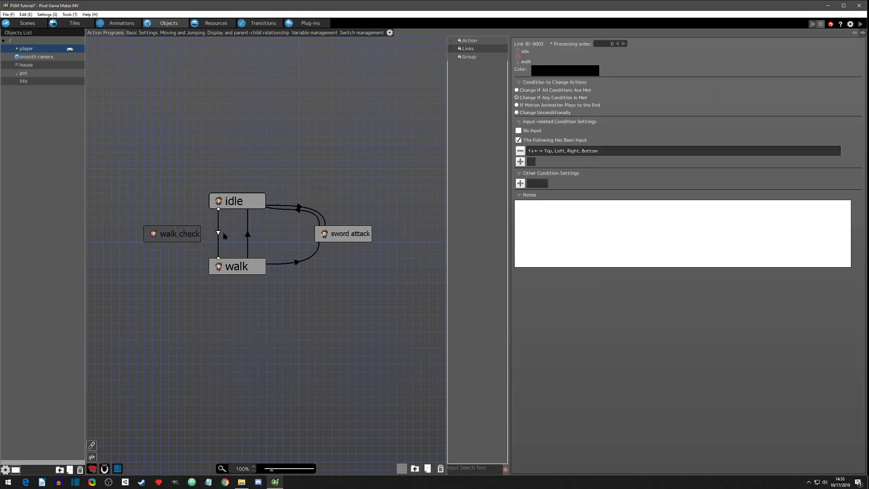
key(Delete)
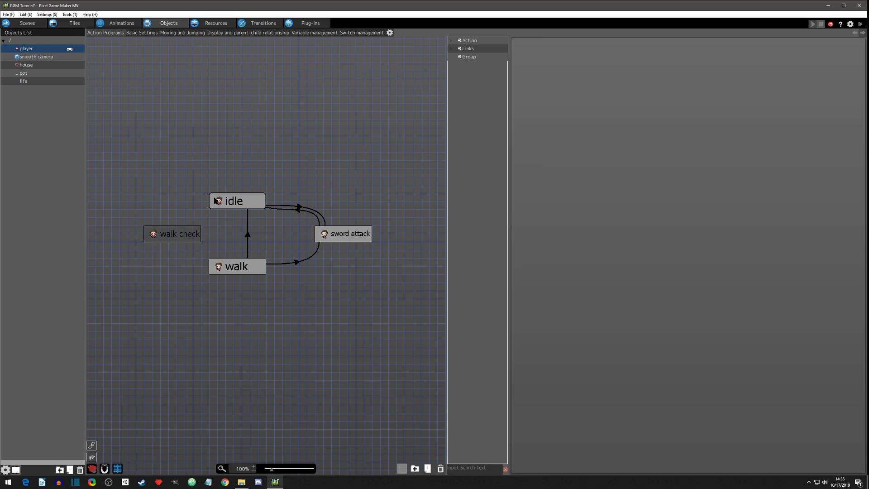
click(219, 200)
right_click(216, 198)
click(229, 208)
click(178, 231)
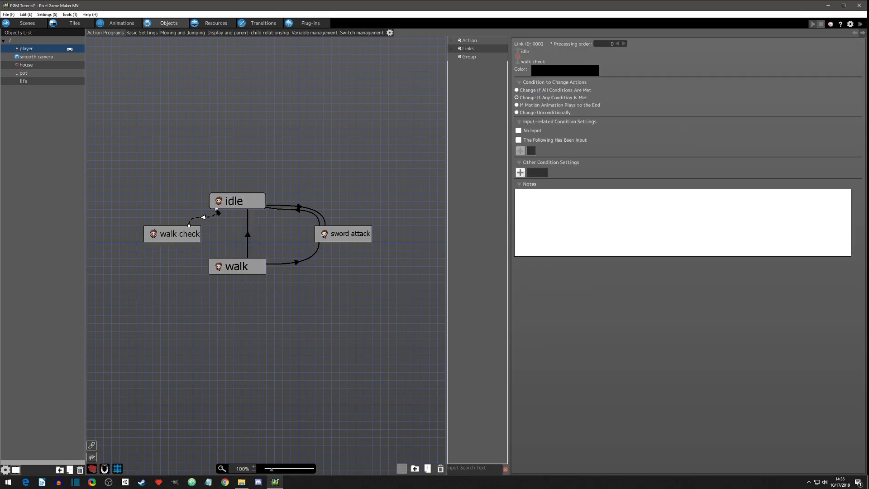
Give the idle-to-walk check link an 8-directional input condition that accepts up, left, down and right
click(519, 141)
click(519, 151)
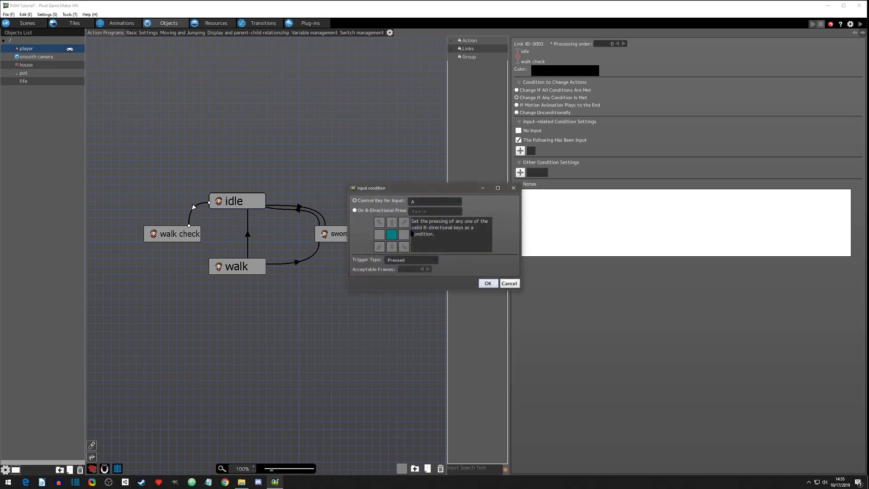
click(355, 211)
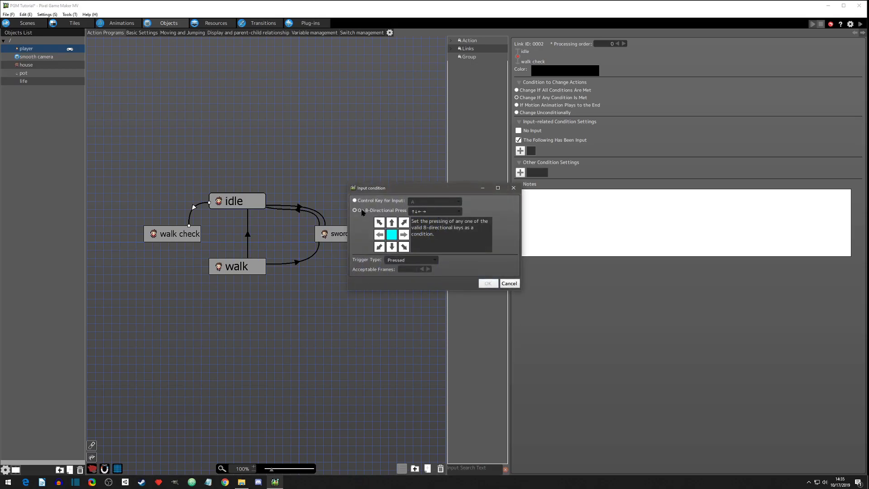
click(391, 222)
click(379, 235)
click(392, 246)
click(404, 235)
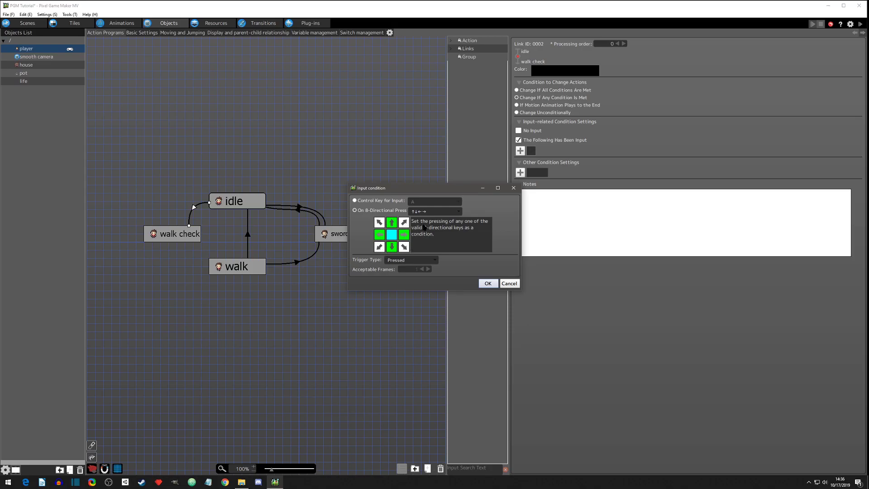
click(488, 284)
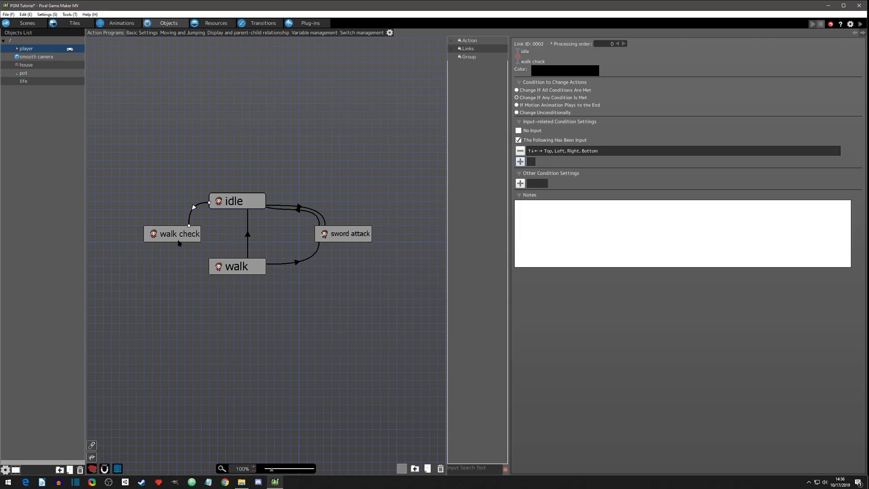
Link walk check to walk, attaching the link's end to the side edge of the walk action
click(216, 230)
click(192, 235)
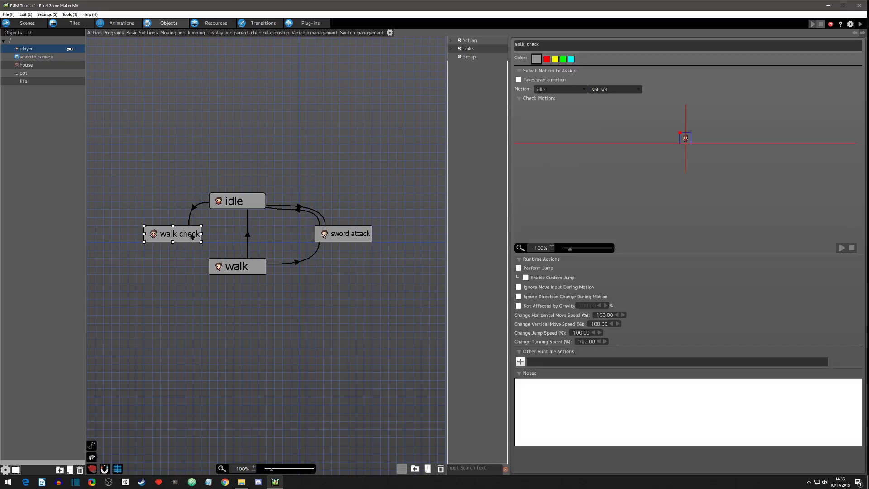
right_click(191, 233)
click(209, 246)
click(218, 267)
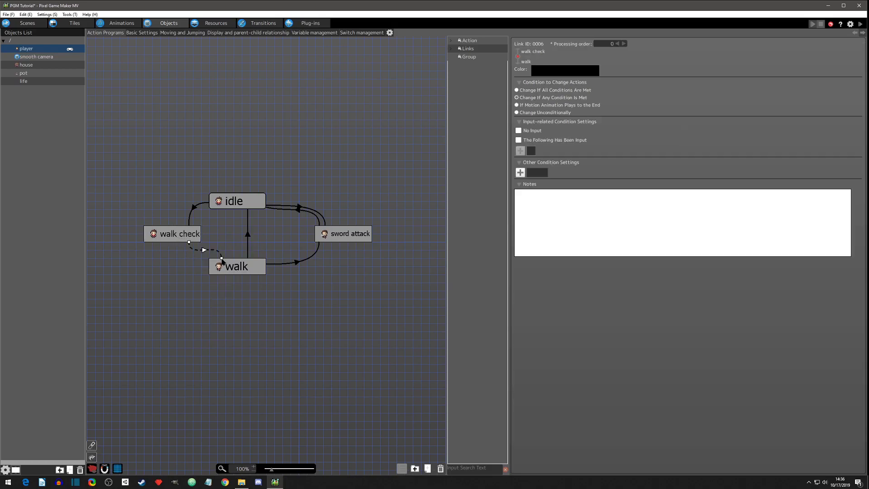
drag(221, 258, 209, 265)
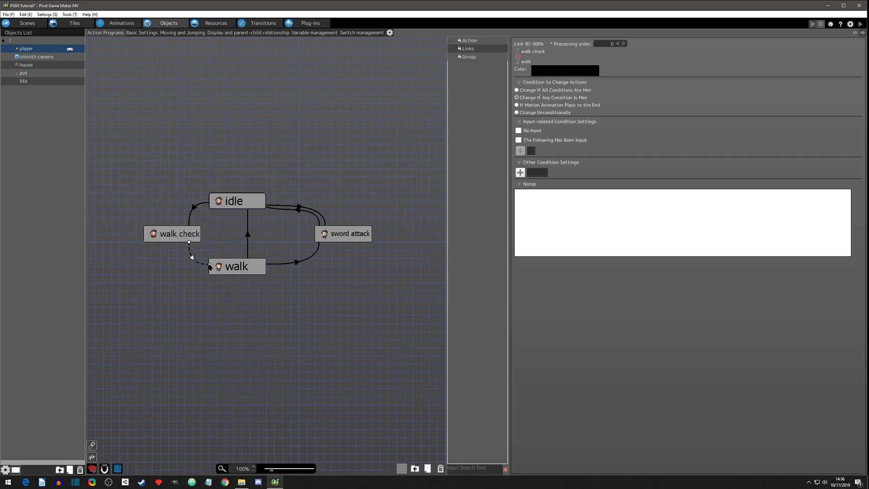
Link walk check back to idle, shifting the link's start point away from the incoming idle link
right_click(198, 236)
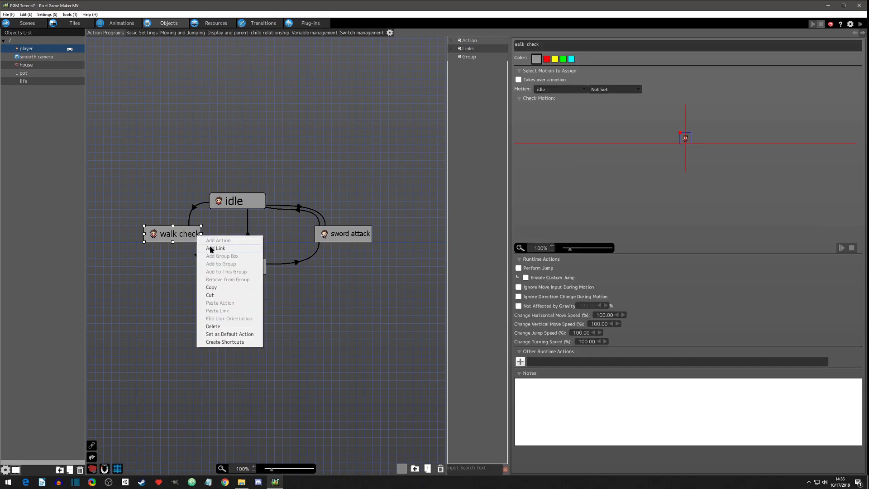
click(211, 249)
click(224, 208)
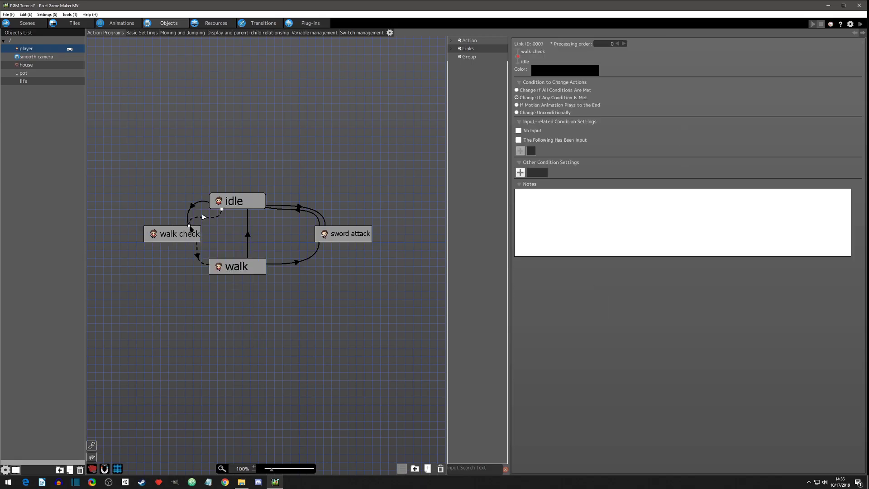
drag(190, 228, 198, 228)
click(213, 238)
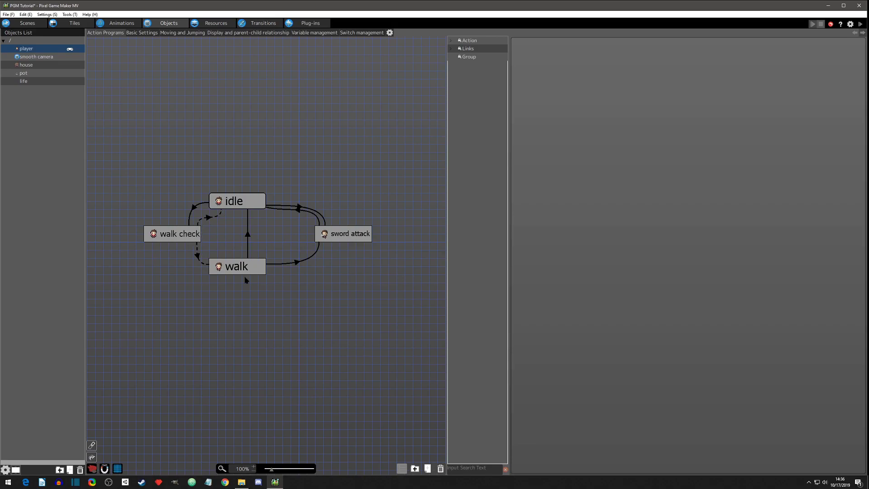
Add a Switch/Variable Changes condition to the walk check-to-idle link, requiring Object Self's X Direction Speed to equal constant 0
click(209, 219)
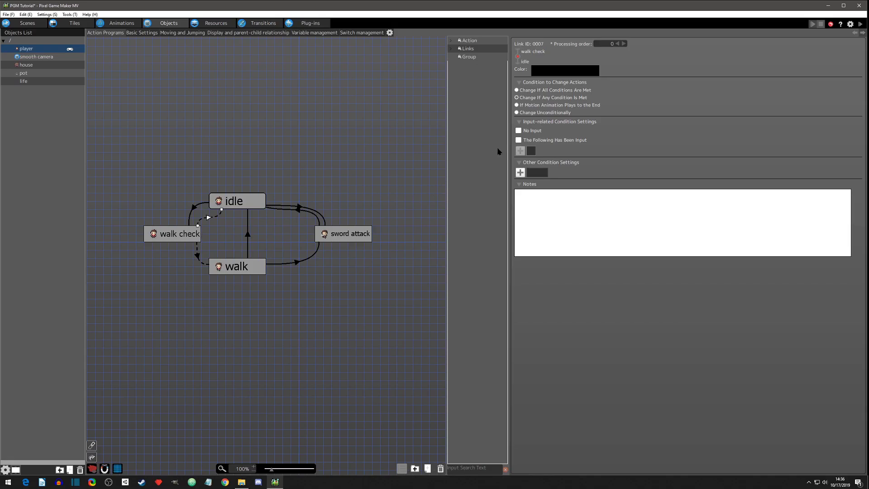
click(520, 172)
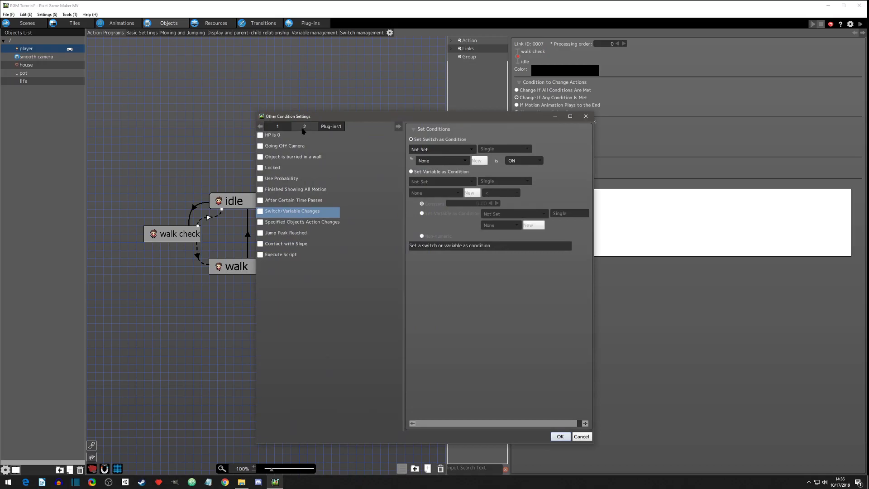
click(263, 214)
click(437, 174)
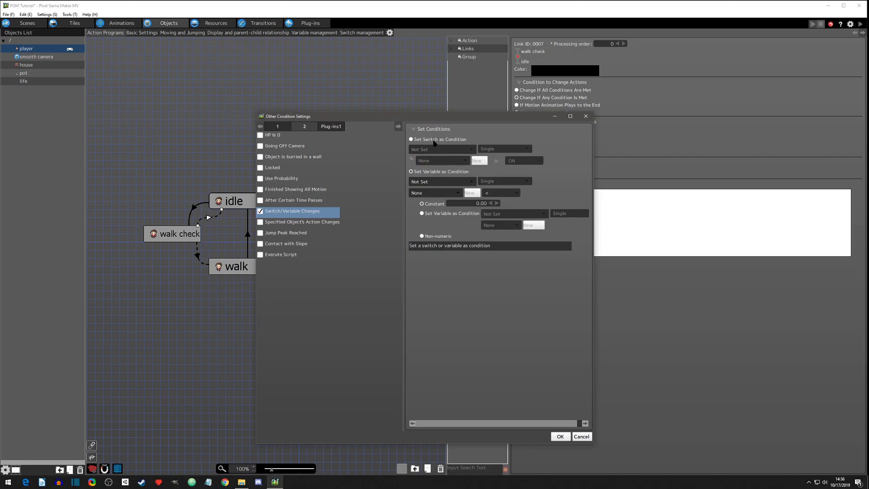
click(427, 181)
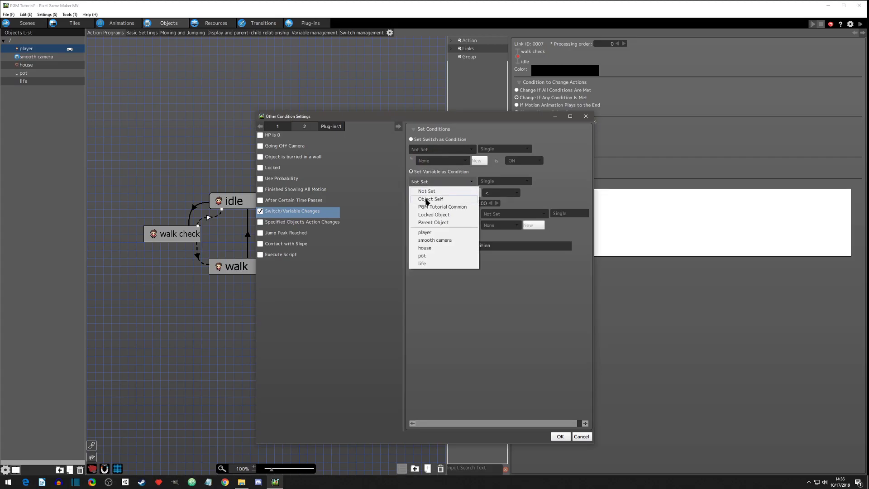
click(426, 199)
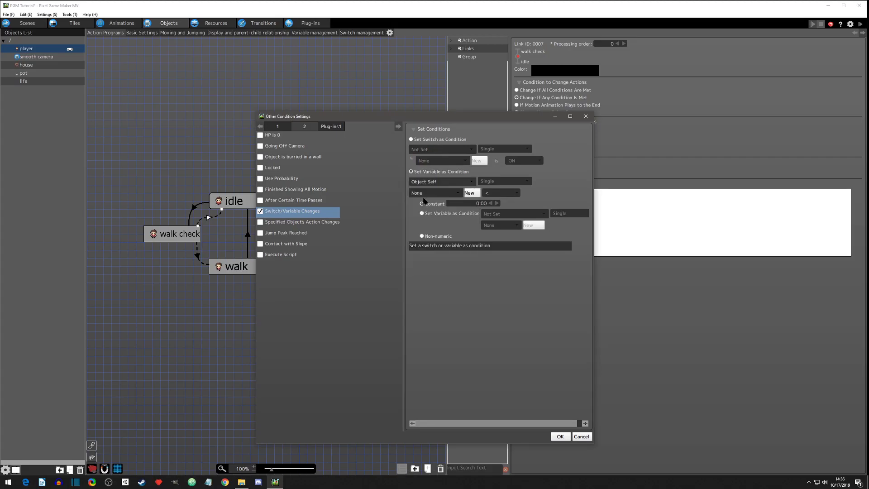
click(424, 194)
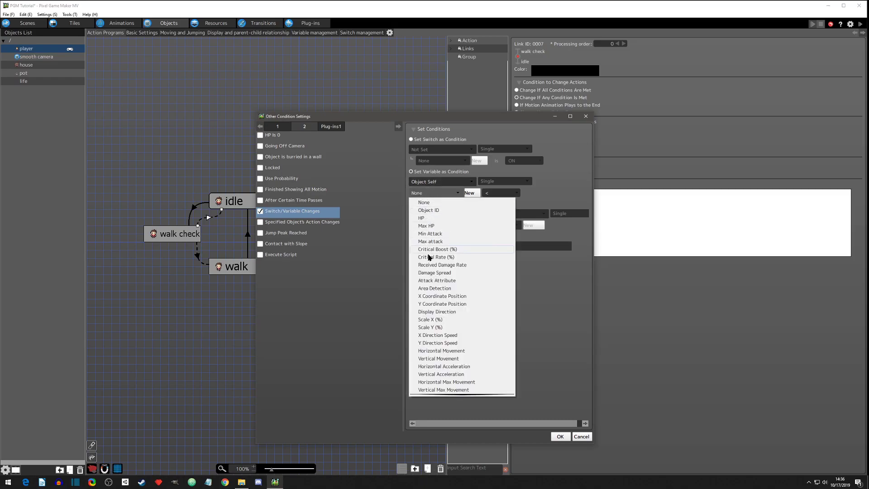
click(425, 335)
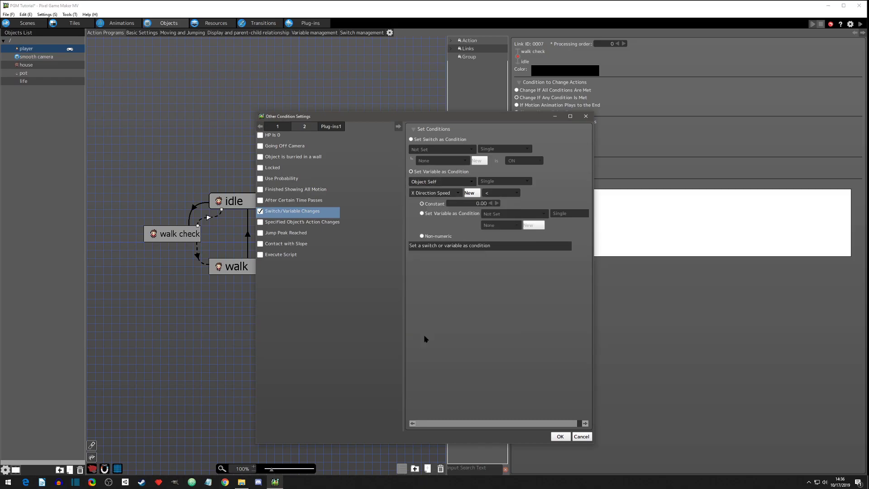
click(502, 198)
click(496, 216)
click(560, 436)
Duplicate that speed condition on the walk check-to-idle link and set the copy's variable to Y Direction Speed
click(579, 175)
key(ctrl+v)
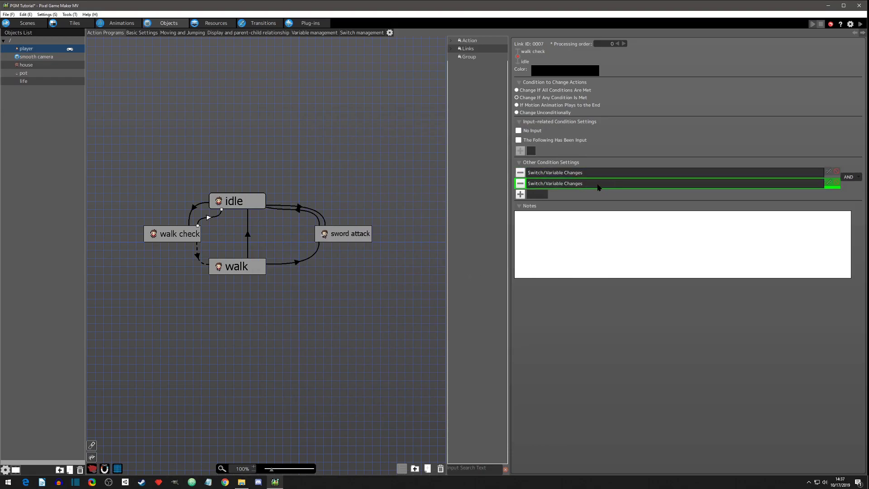
double_click(597, 184)
click(446, 194)
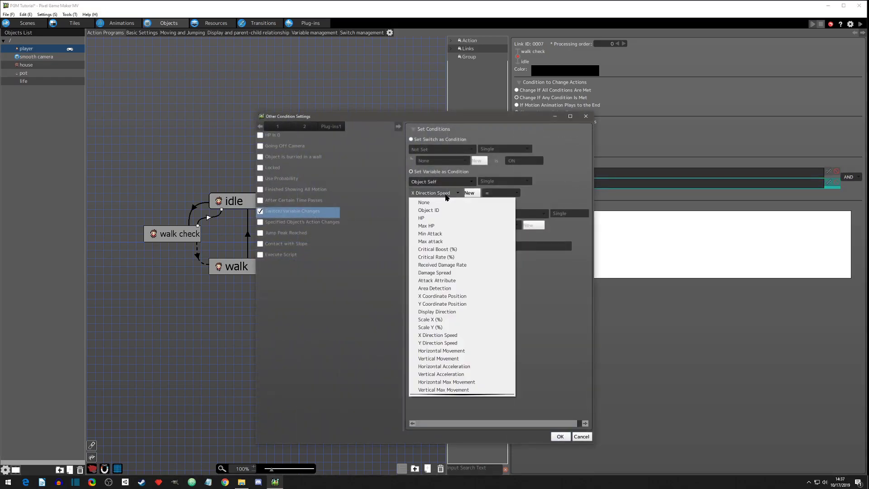
click(446, 342)
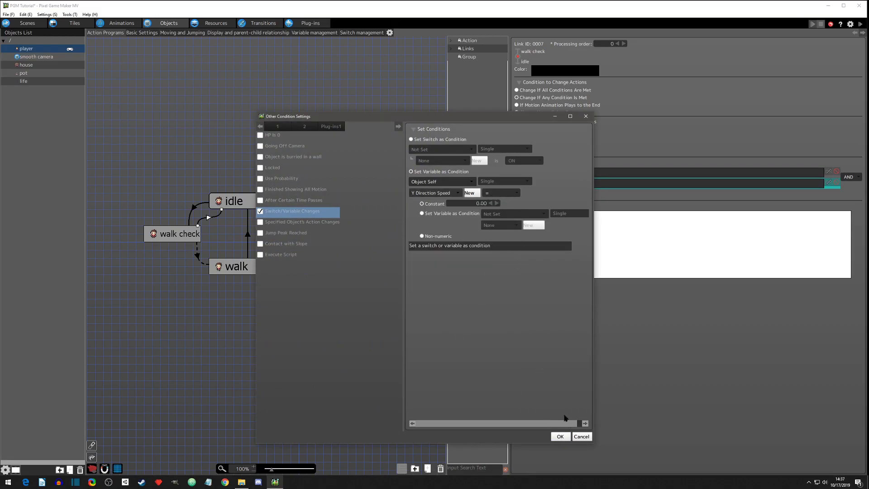
click(560, 437)
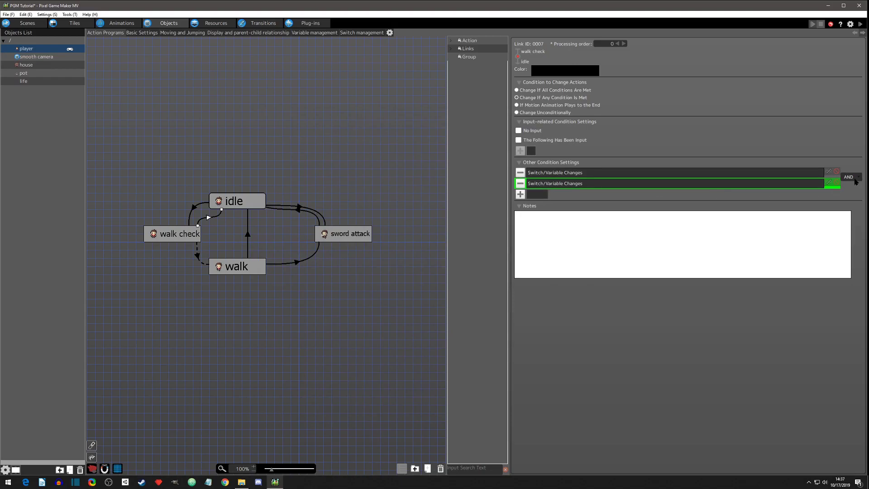
Copy both speed conditions from the walk check-to-idle link to the walk check-to-walk link
click(588, 173)
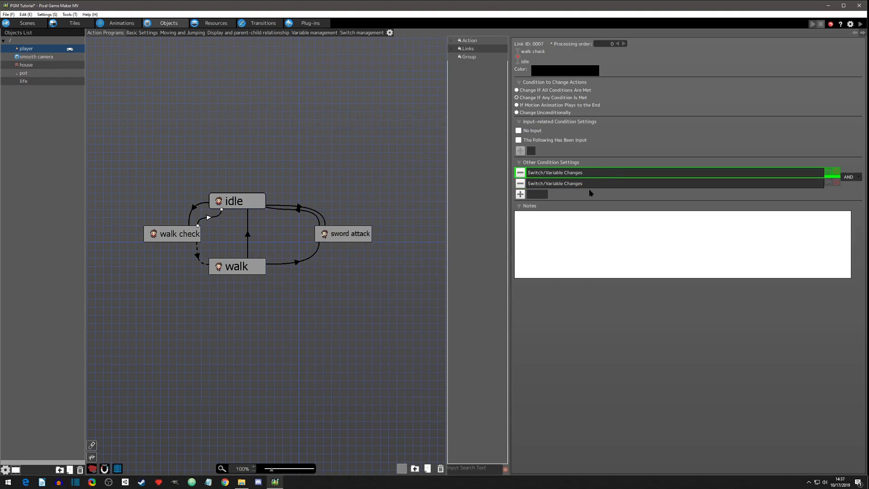
click(588, 186)
click(589, 176)
ctrl+click(589, 186)
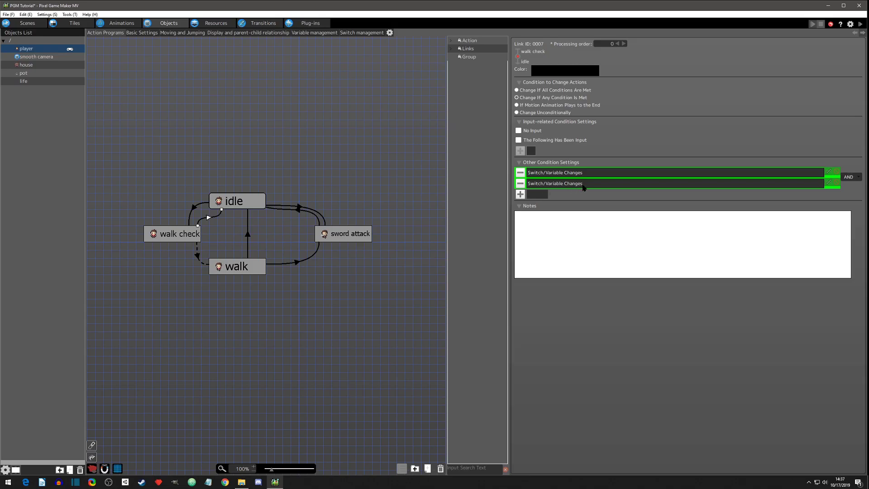
click(198, 254)
Check the X Direction Speed condition on the walk check-to-walk link and negate both of that link's conditions
double_click(670, 176)
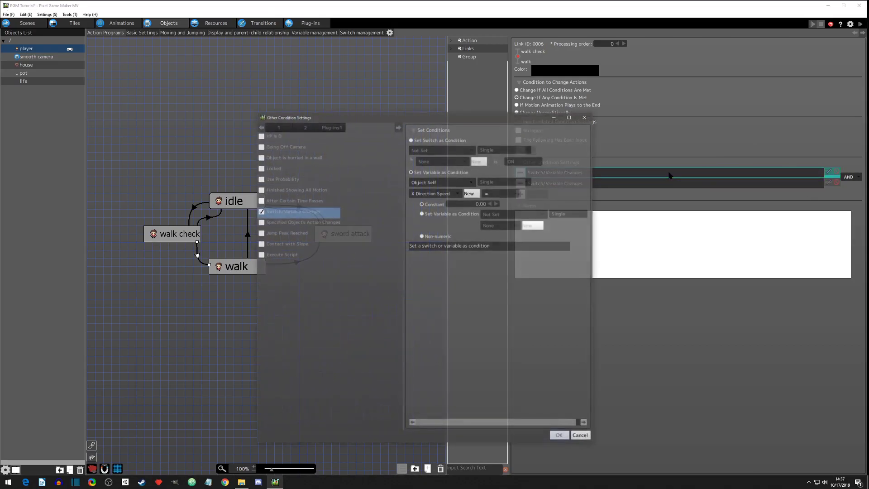
click(497, 194)
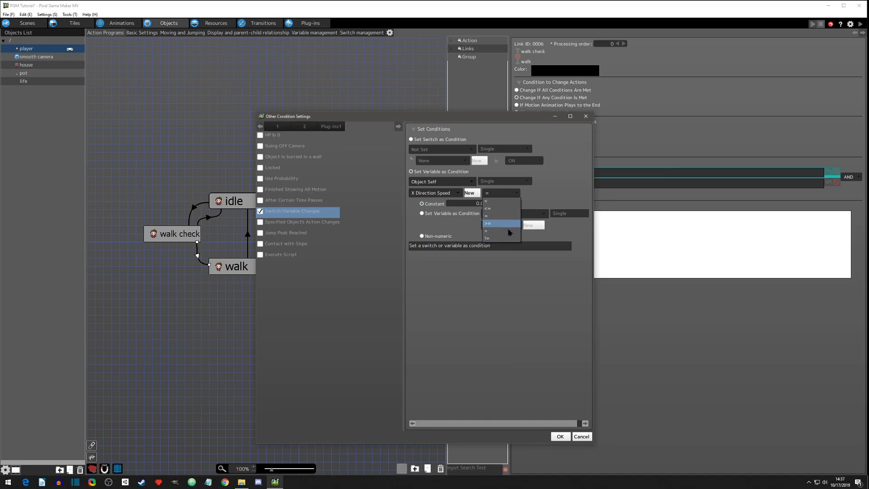
click(563, 310)
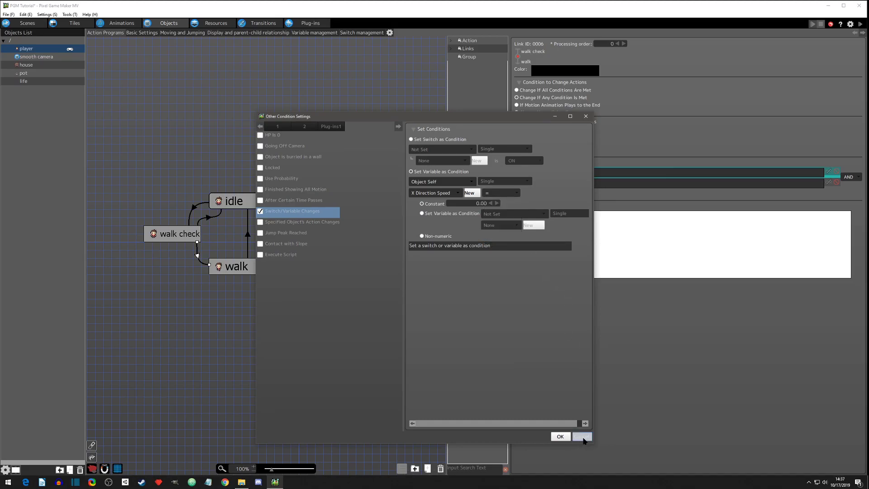
click(560, 437)
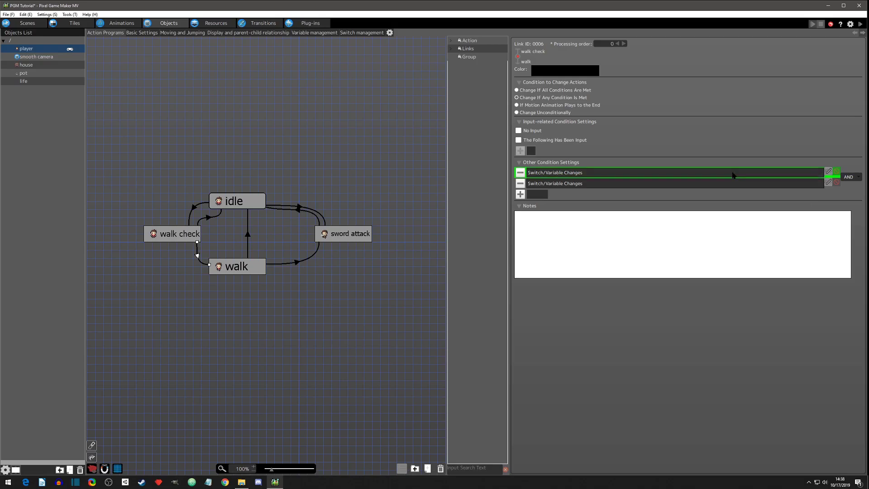
double_click(594, 176)
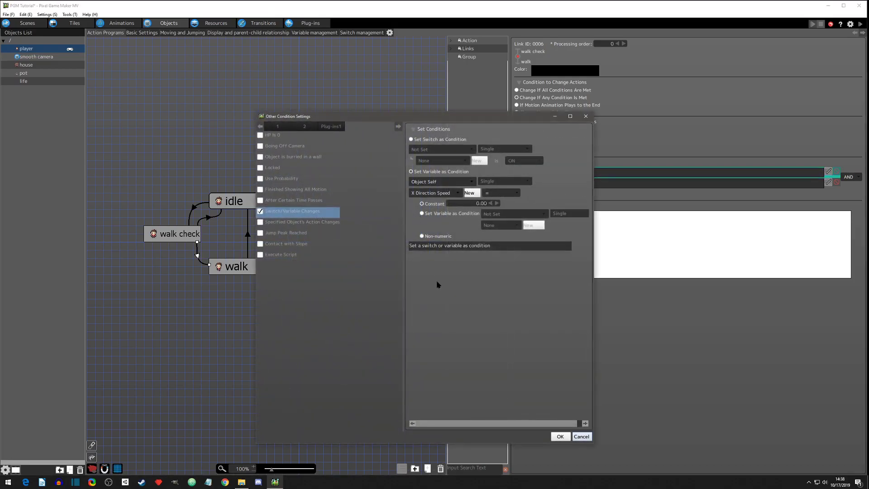
click(589, 437)
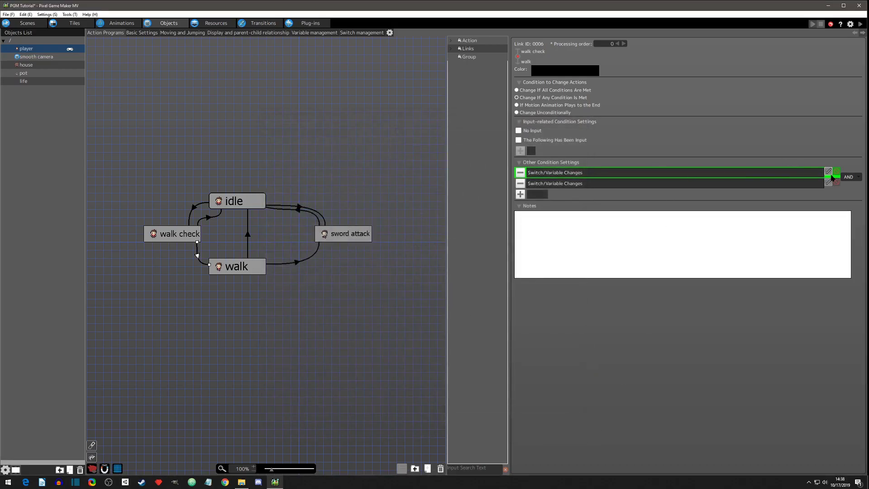
Change the logical operator joining the two negated speed conditions on the walk check-to-walk link
click(233, 264)
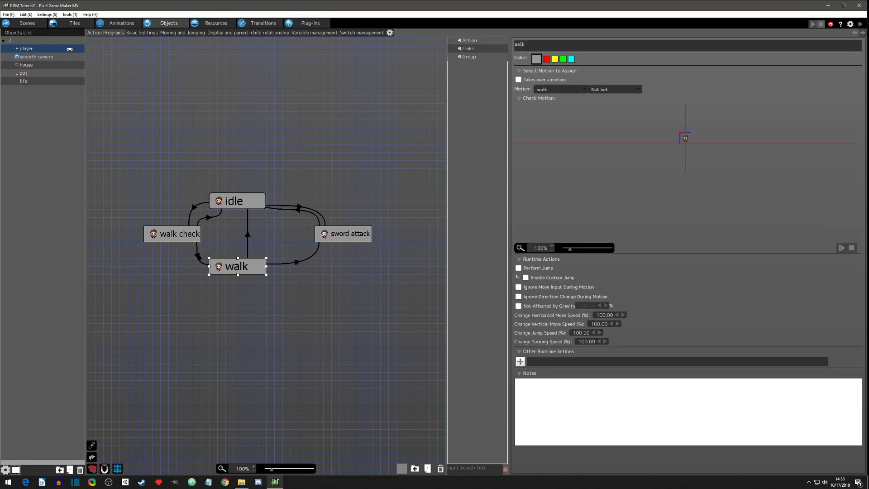
click(198, 256)
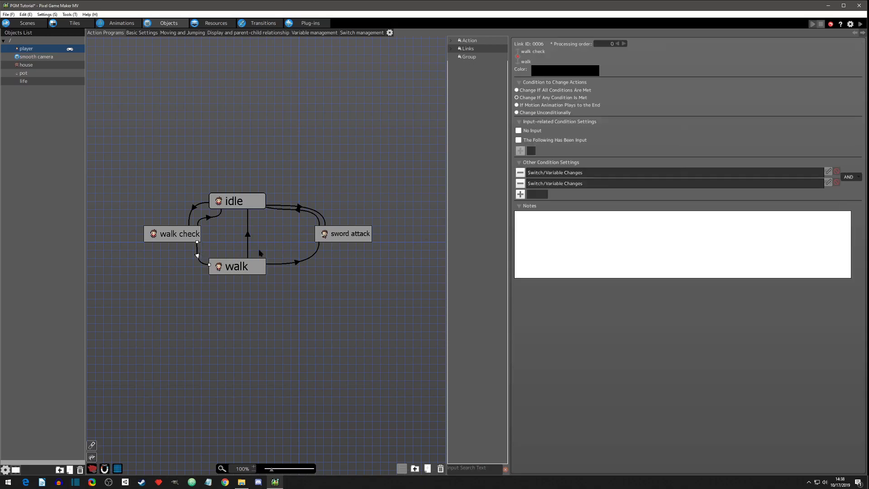
click(858, 177)
click(851, 194)
Copy both speed conditions from the walk check-to-idle link to the walk-to-idle link, alongside its No Input condition
click(228, 269)
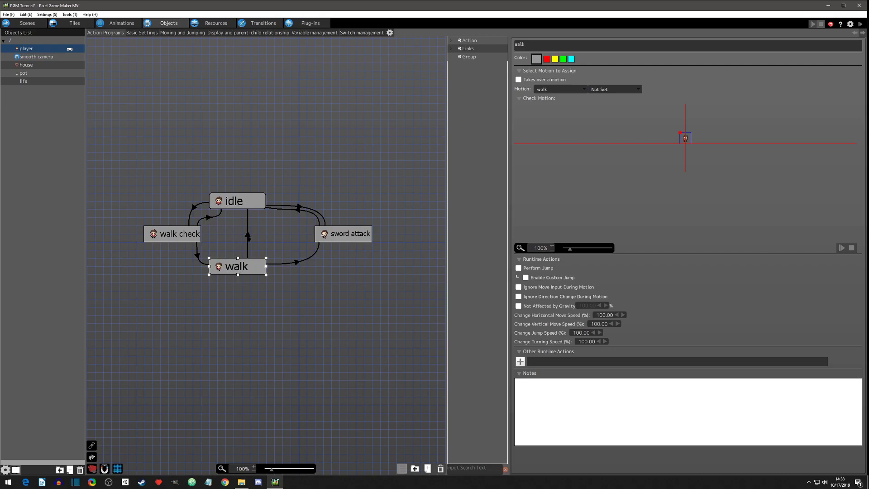
click(248, 239)
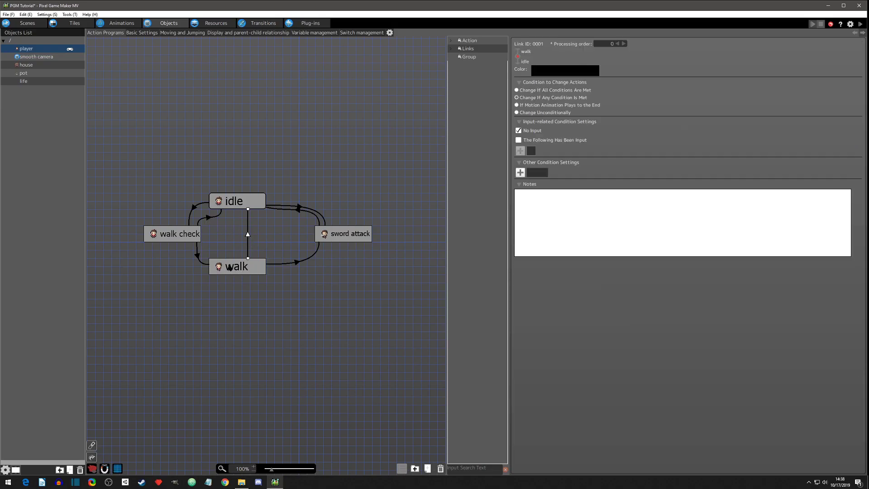
click(208, 218)
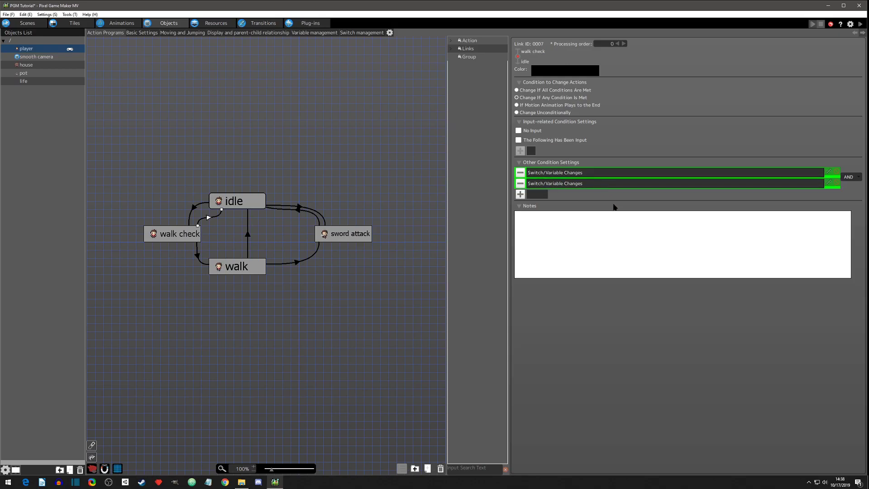
click(249, 237)
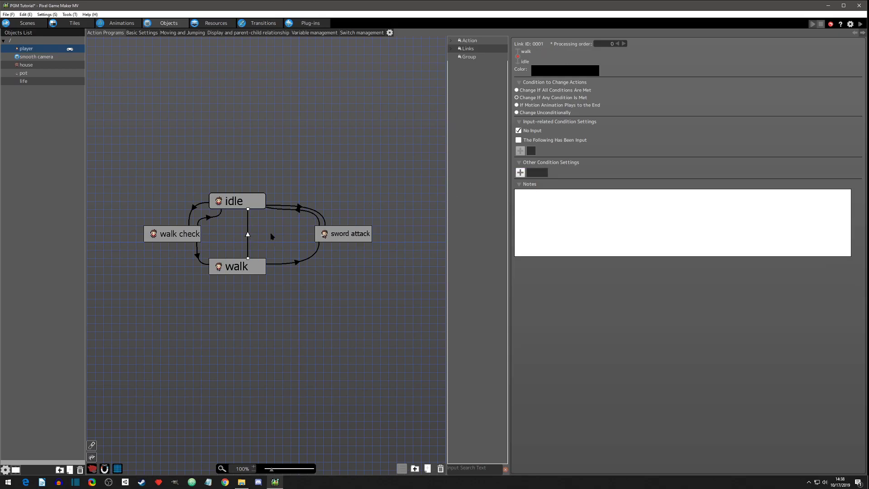
click(541, 175)
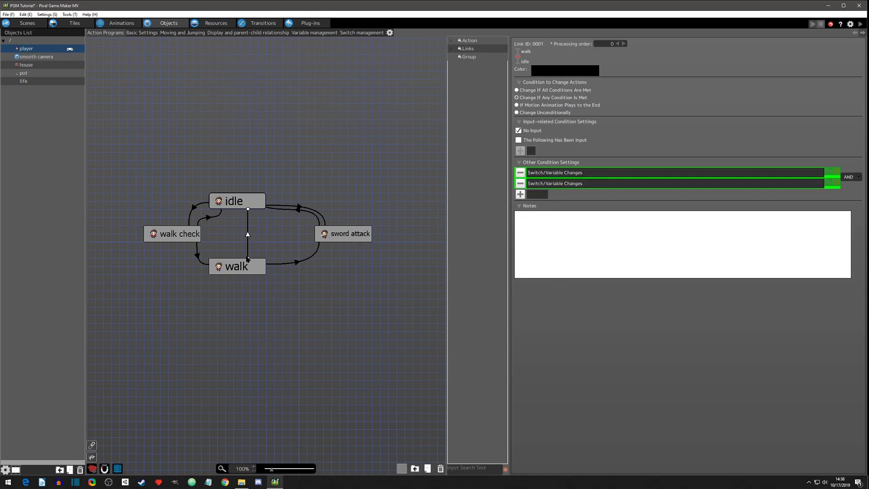
click(240, 203)
click(277, 173)
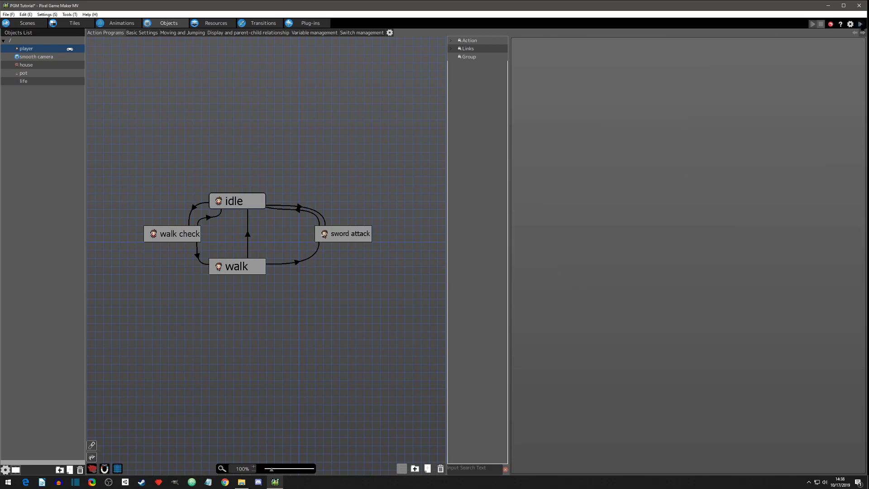
Examine the idle, walk check and walk actions and the conditions on the links that connect them
click(234, 204)
click(194, 208)
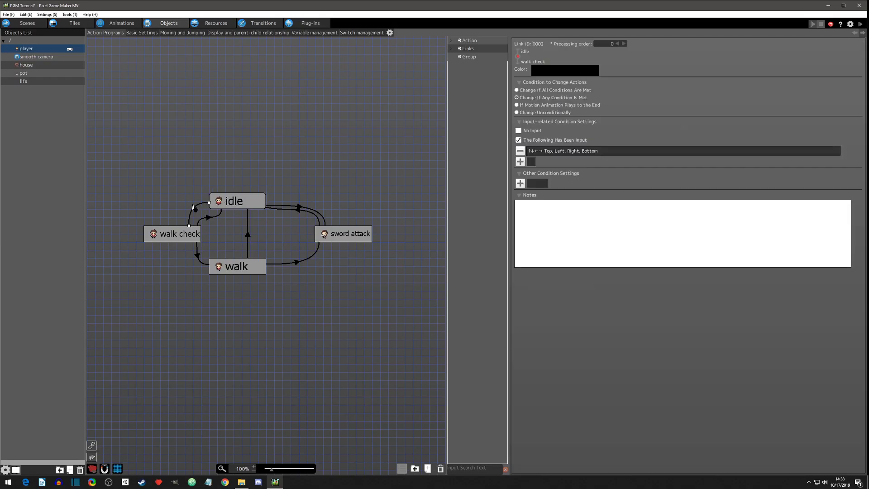
click(183, 236)
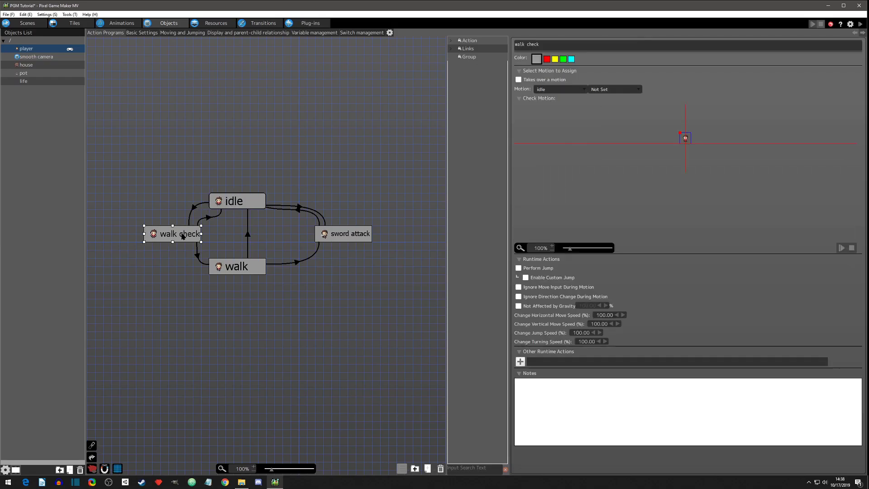
click(209, 220)
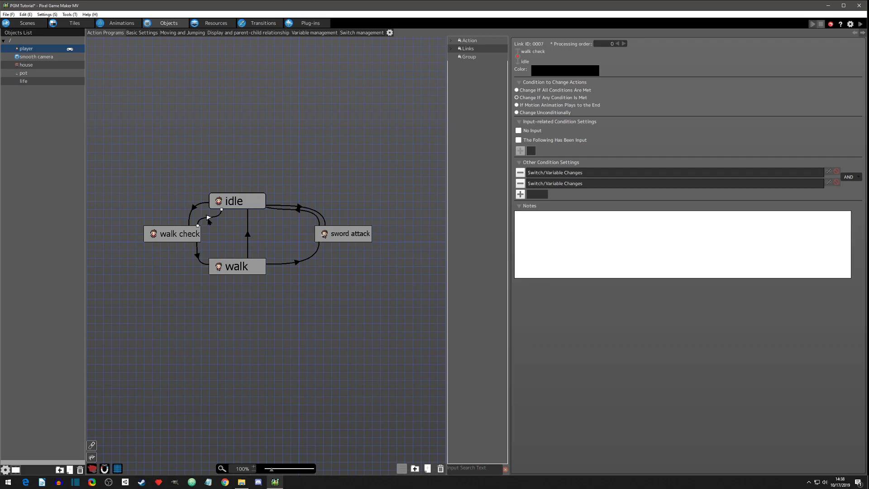
click(198, 257)
click(233, 267)
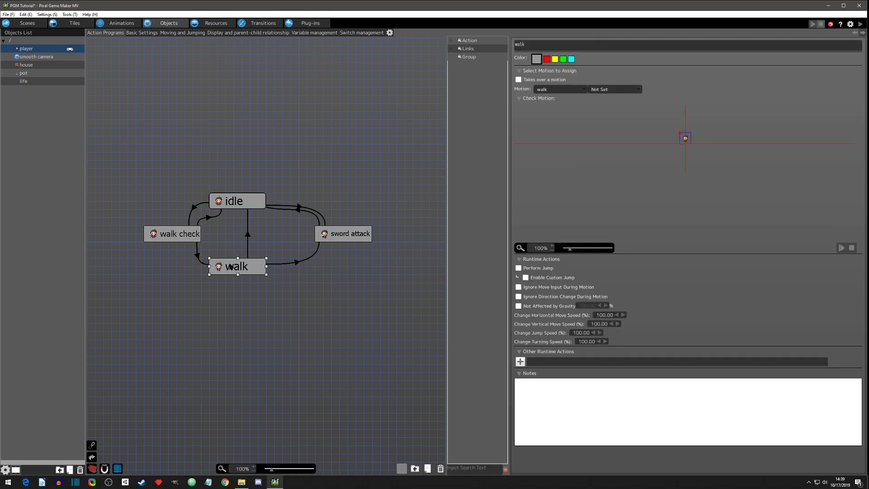
click(248, 236)
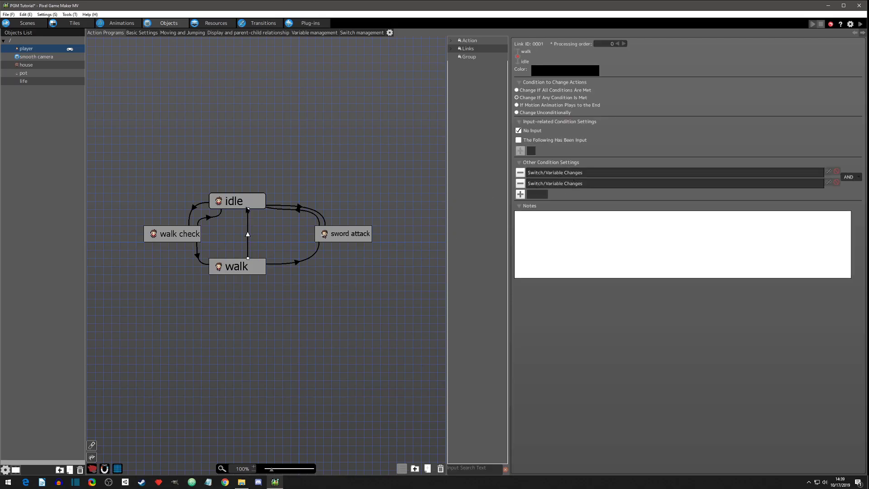
click(248, 204)
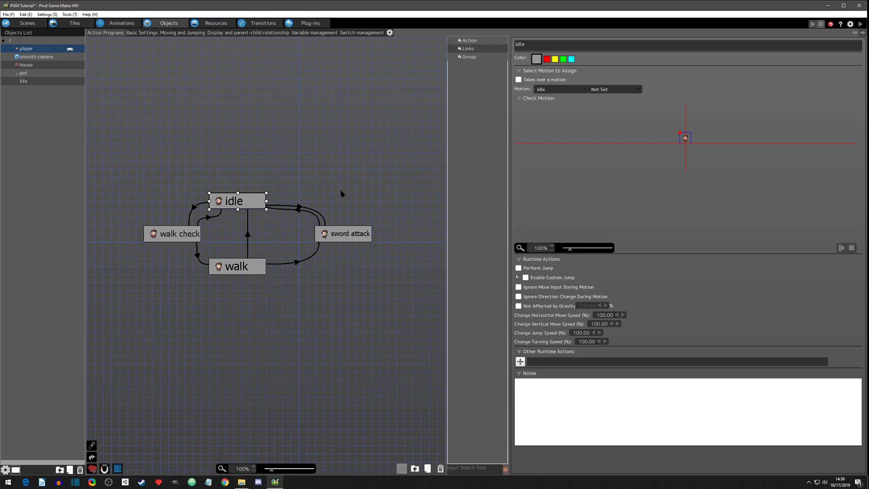
Playtest the game and walk the player down and up to the upper house, testing movement against its front wall
click(860, 23)
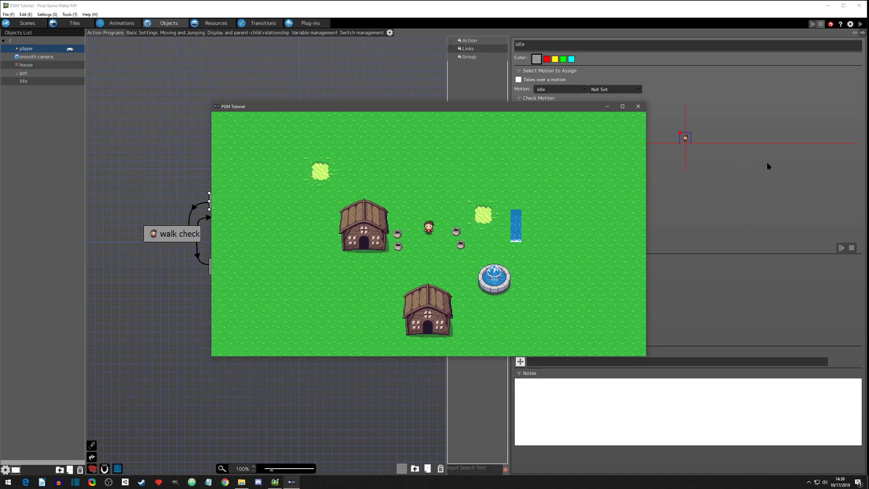
key(Down)
key(Left)
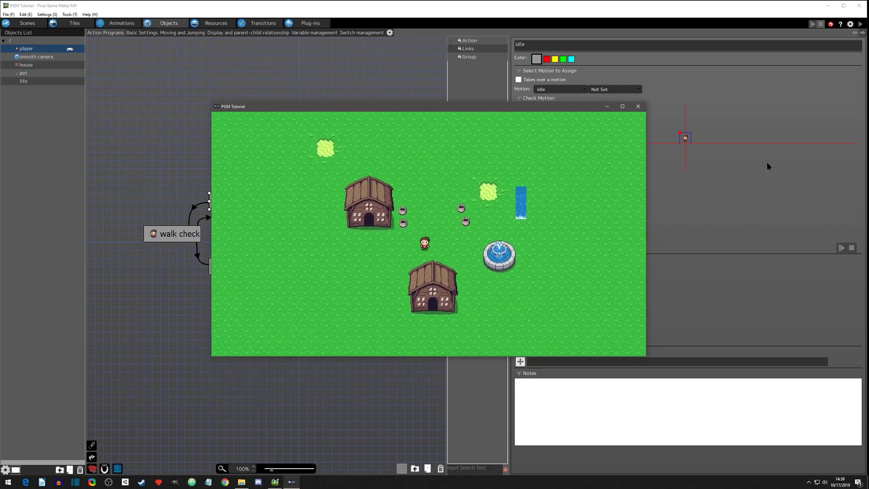
key(Up)
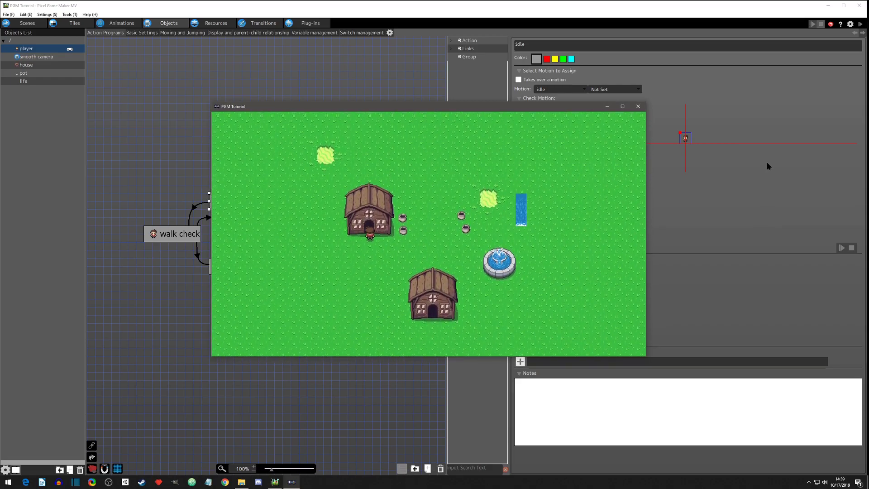
key(Right)
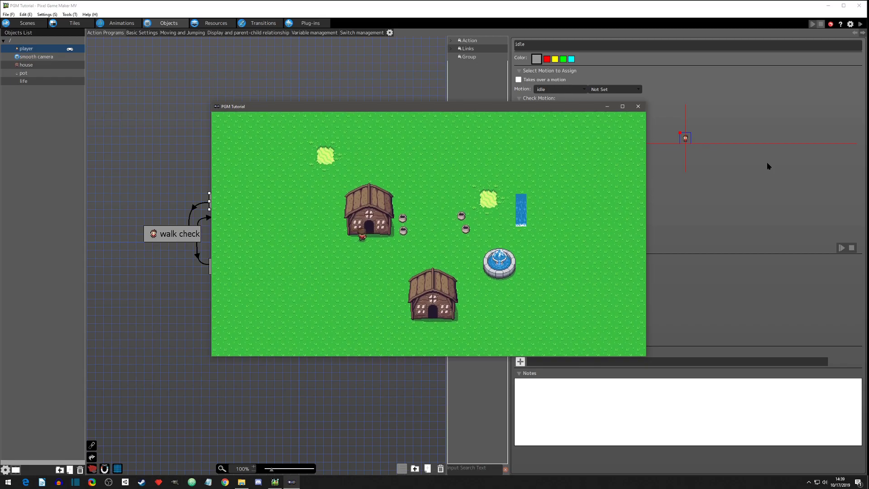
key(Left)
key(Right)
Walk the player down past the lower house, across toward the fountain and back to test idle and walk switching
key(Down)
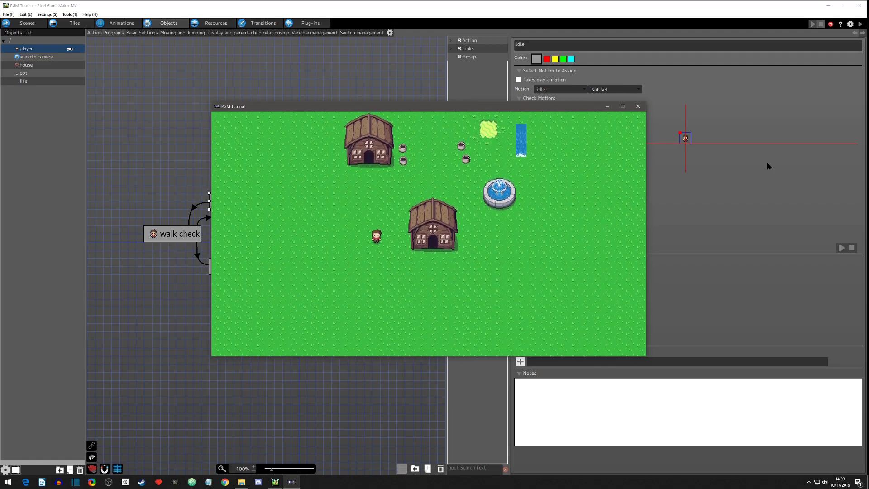
key(Down)
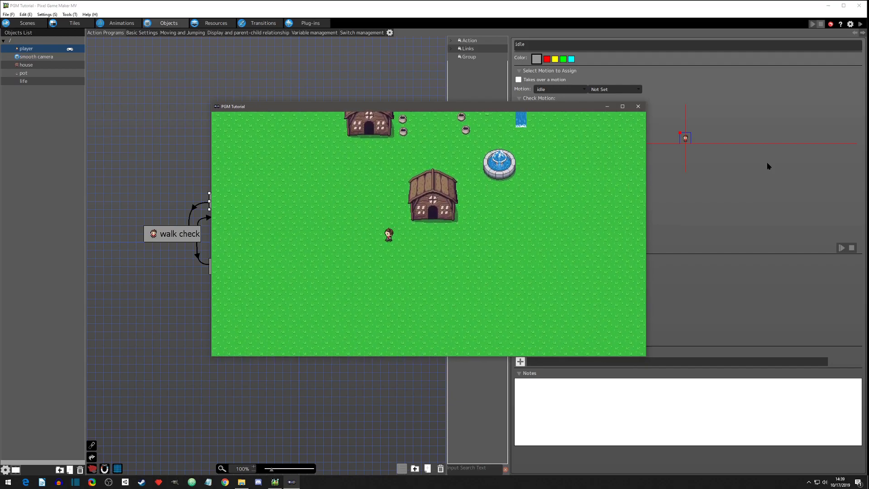
key(Down)
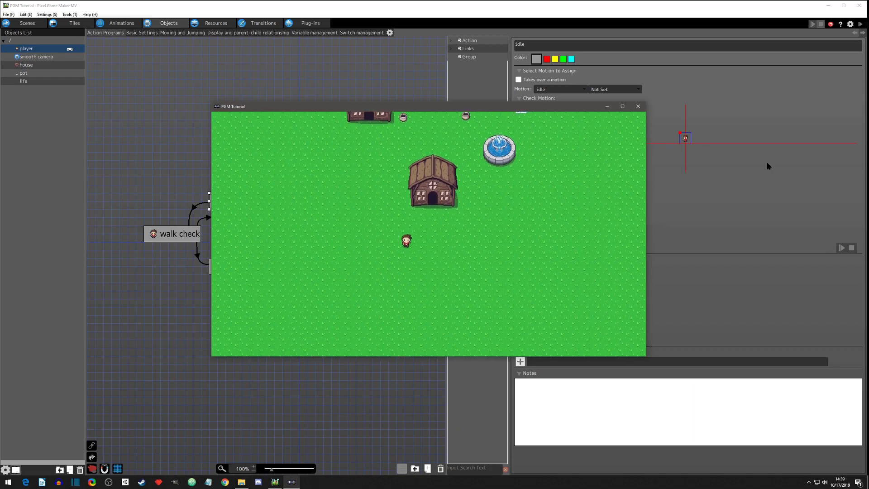
key(Right)
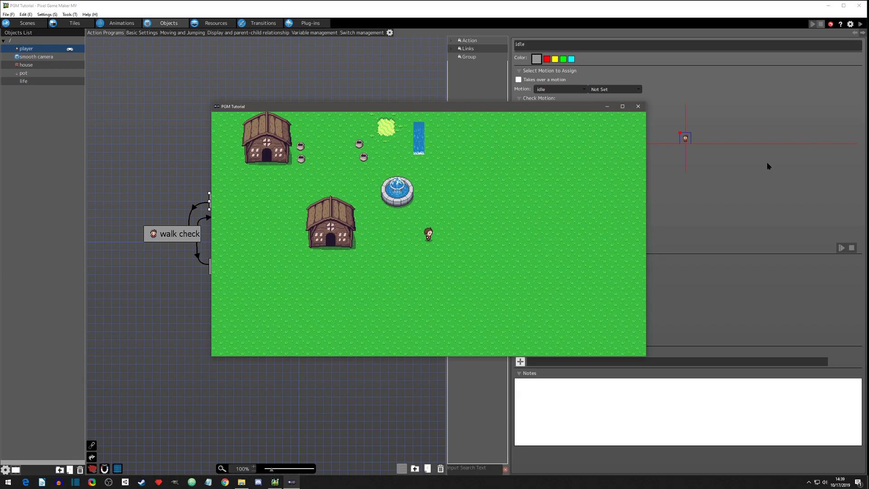
key(Left)
key(Down)
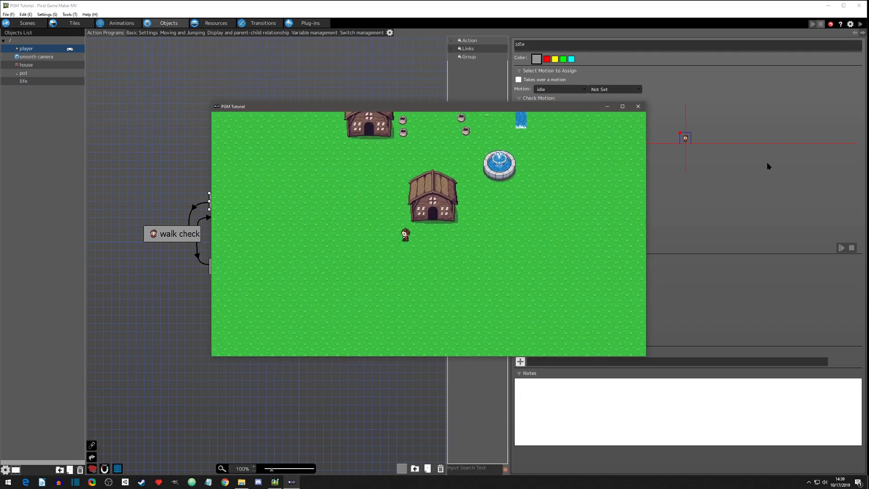
Walk the player up against the upper house again, then across to the two pots nearest the waterfall and break them
key(Up)
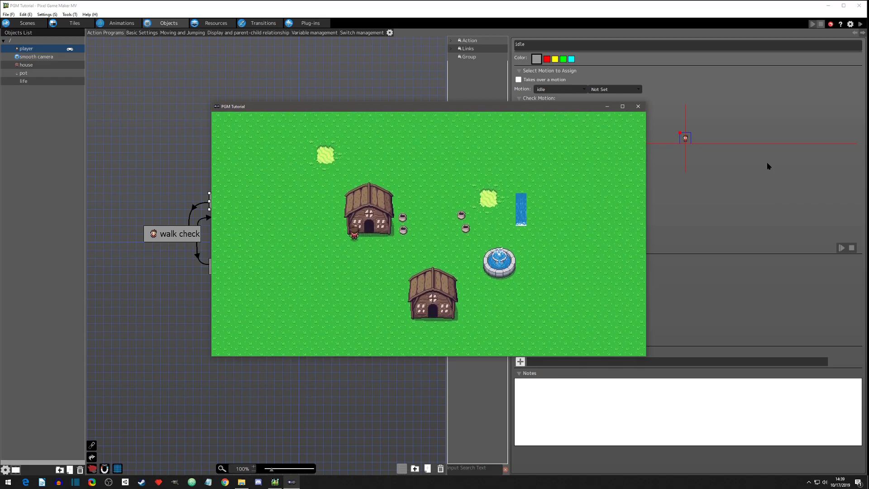
key(Right)
key(Up)
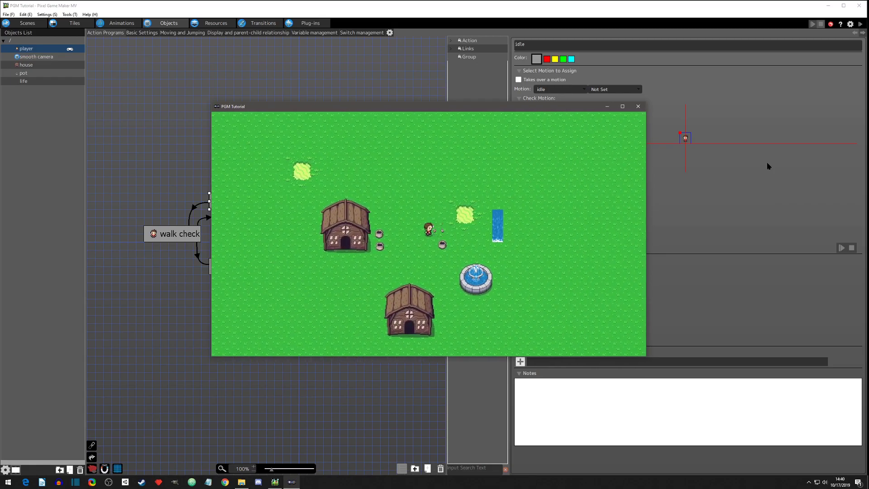
key(Down)
key(Up)
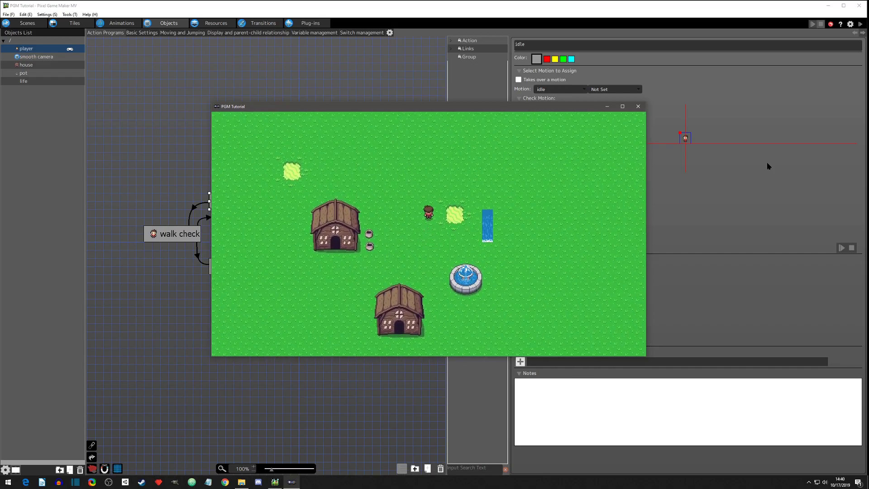